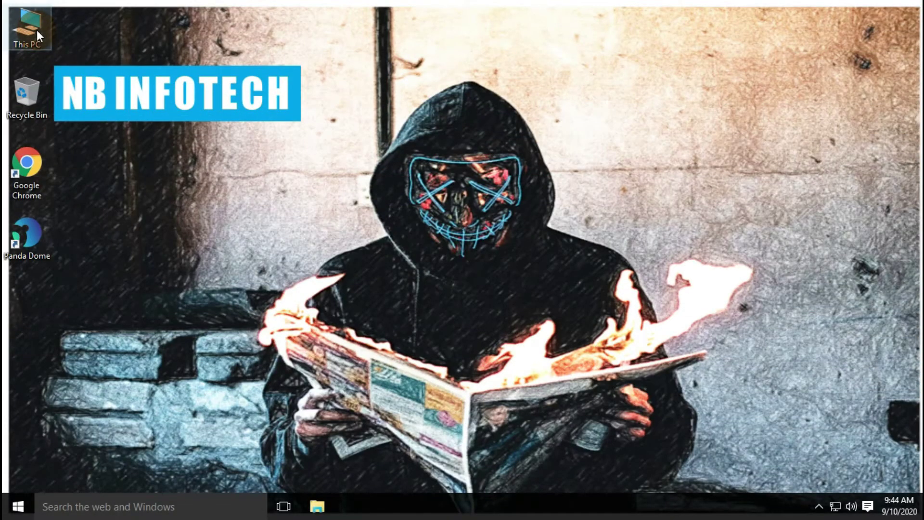
Step: Copy 10-09-20.rar from the Downloads folder to the desktop and place it below the Panda Dome shortcut
{"action": "double_click", "coordinate": [29, 29]}
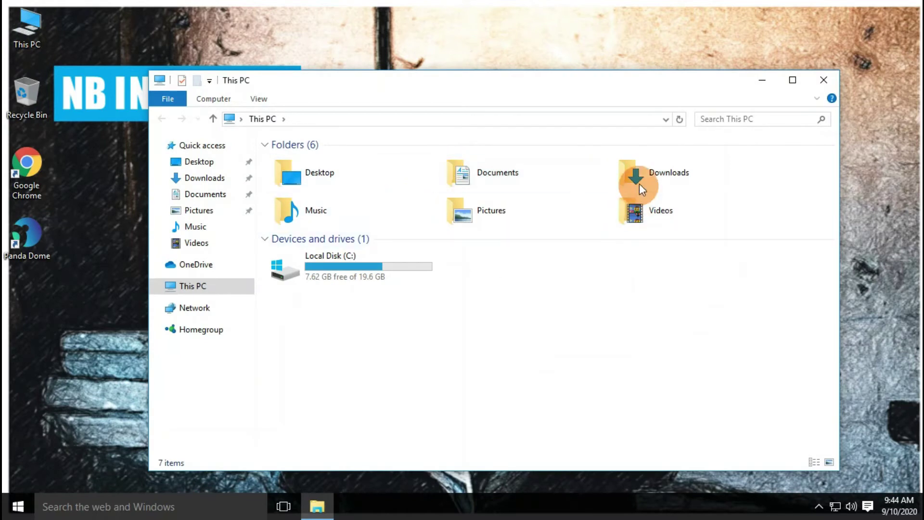
{"action": "double_click", "coordinate": [643, 174]}
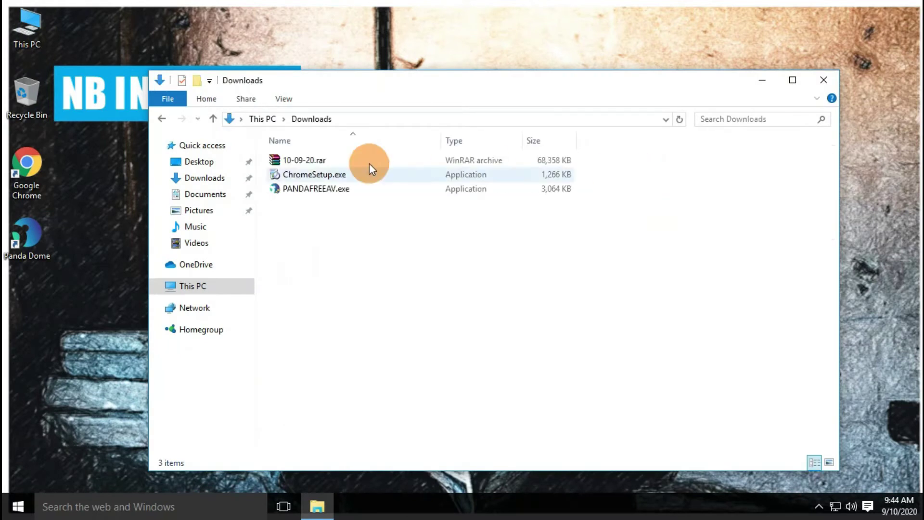
{"action": "left_click", "coordinate": [313, 159]}
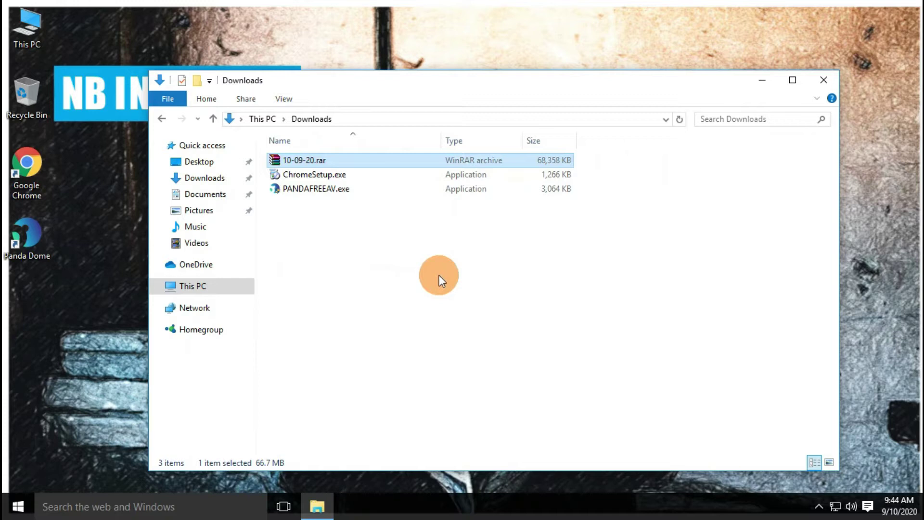
{"action": "right_click", "coordinate": [319, 162]}
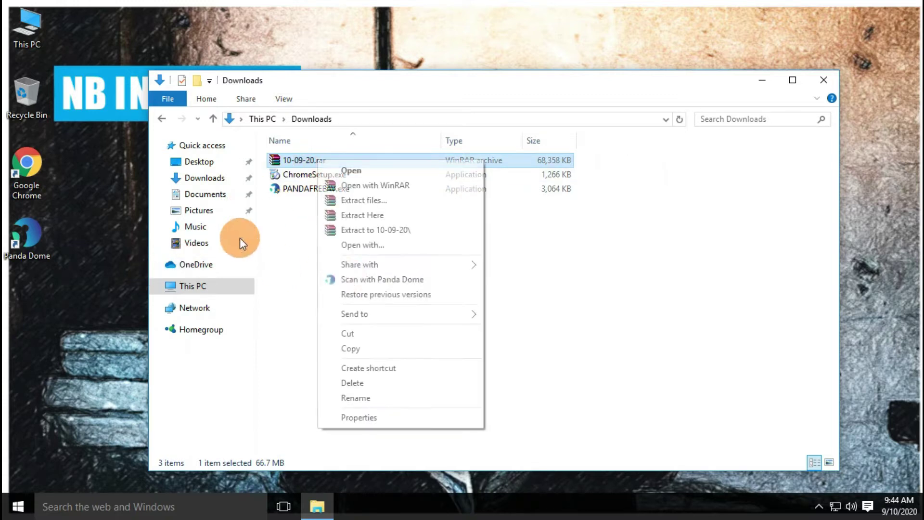
{"action": "left_click", "coordinate": [365, 348]}
{"action": "right_click", "coordinate": [102, 287]}
{"action": "left_click", "coordinate": [138, 348]}
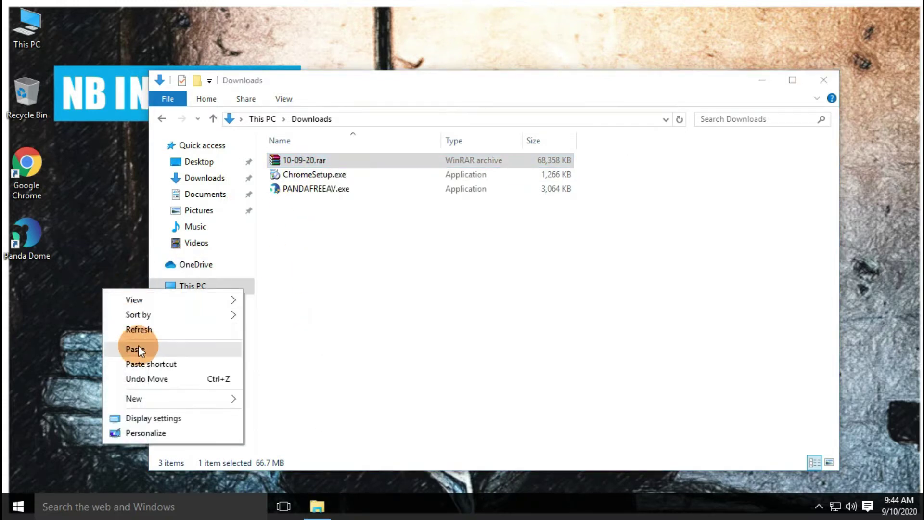
{"action": "left_click", "coordinate": [824, 80]}
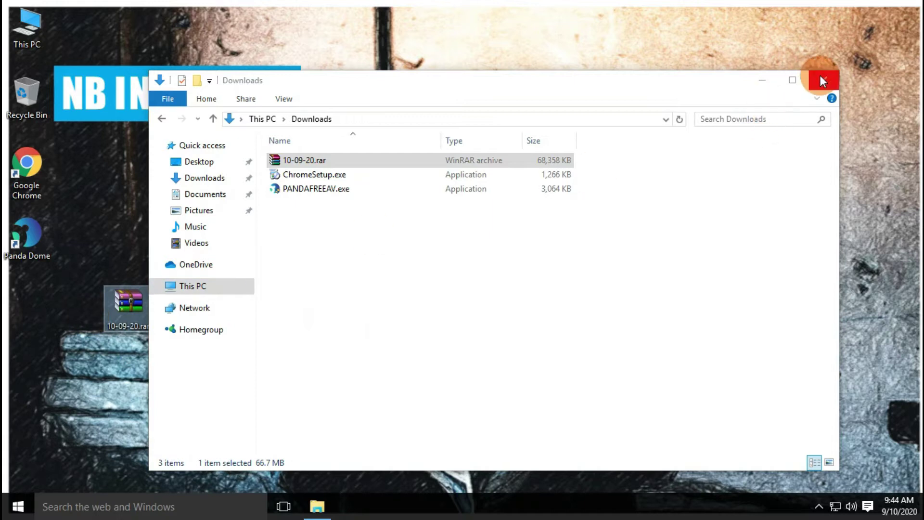
{"action": "left_click_drag", "start_coordinate": [117, 308], "coordinate": [35, 293]}
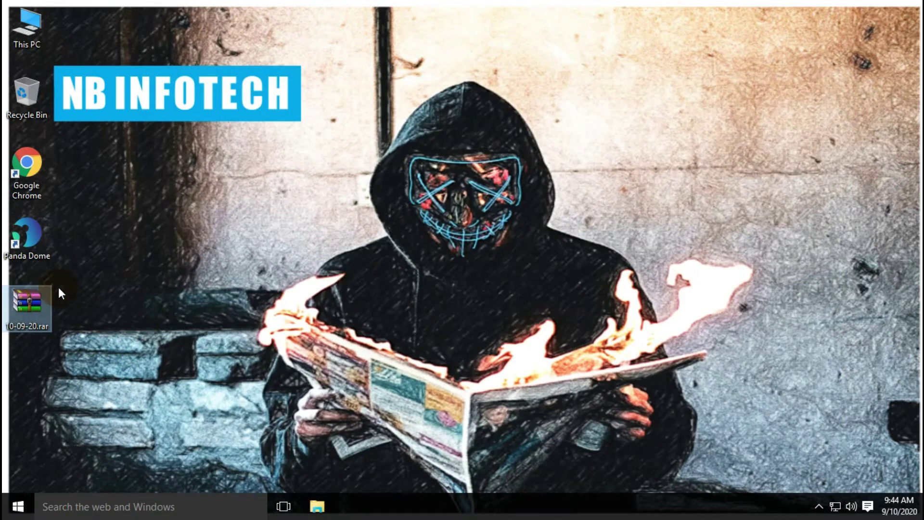
Step: Check the options of the Panda Dome background icon among the hidden notification icons
{"action": "left_click", "coordinate": [818, 447]}
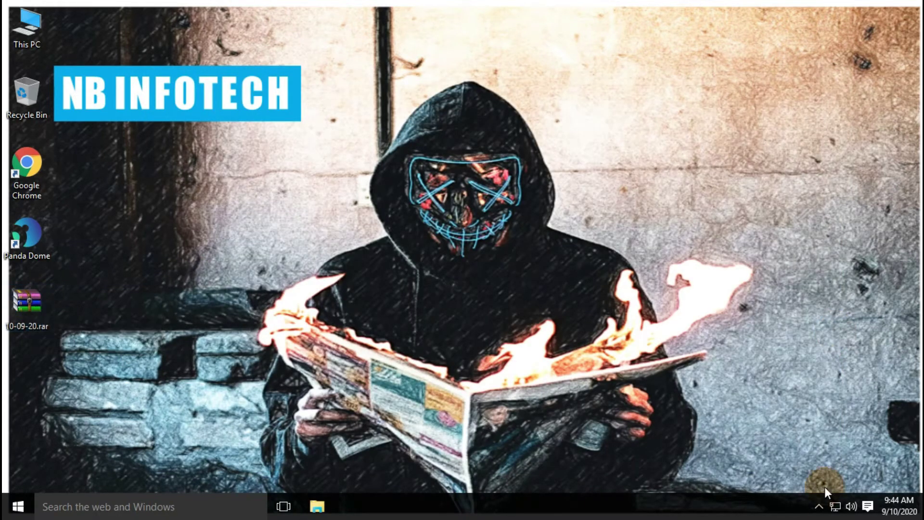
{"action": "left_click", "coordinate": [817, 508]}
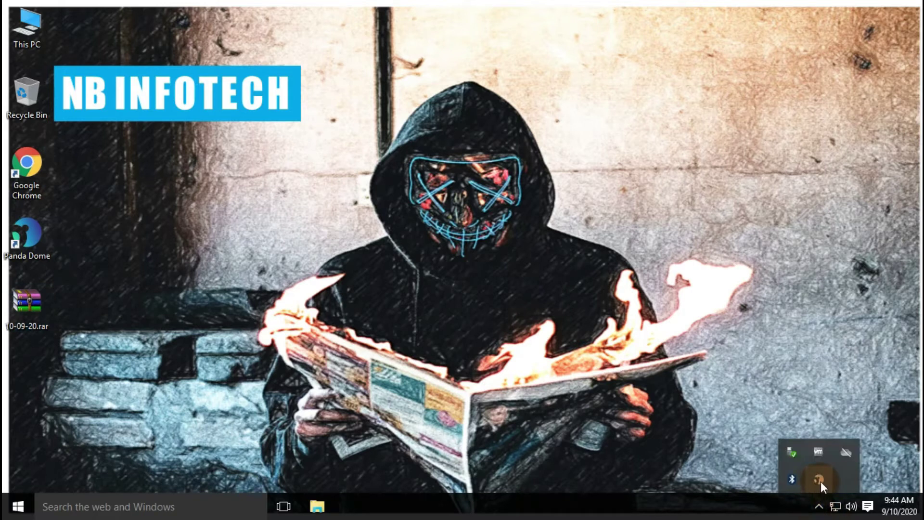
{"action": "right_click", "coordinate": [821, 482]}
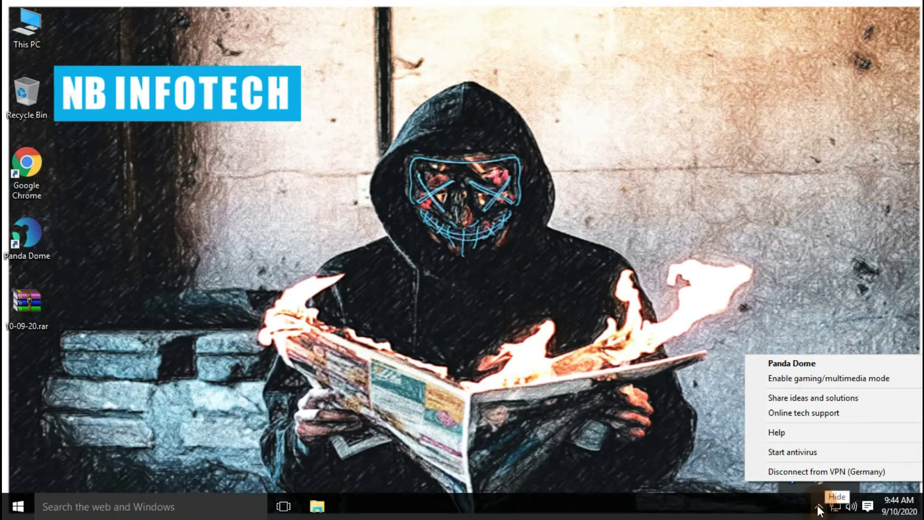
{"action": "left_click", "coordinate": [539, 399]}
Step: Open Panda Dome from the desktop and dismiss its account activation dialog without entering an email address
{"action": "double_click", "coordinate": [26, 238]}
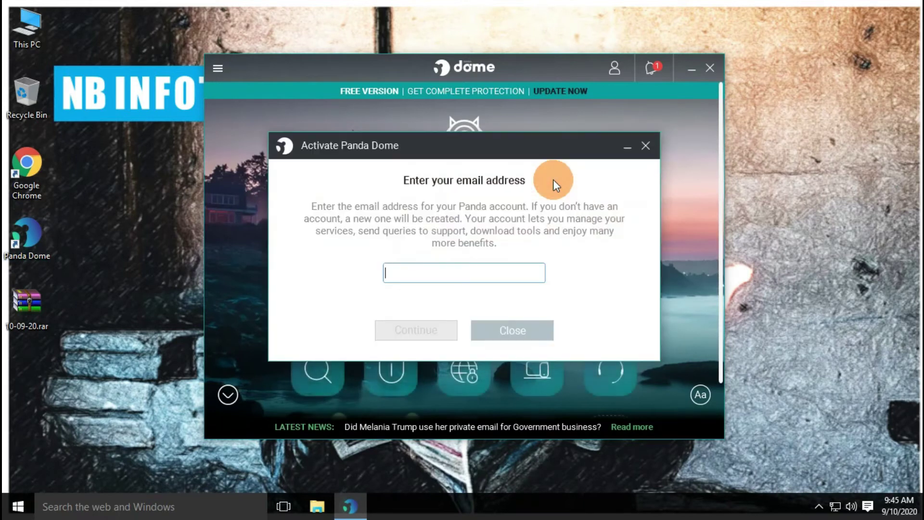
{"action": "left_click", "coordinate": [627, 148]}
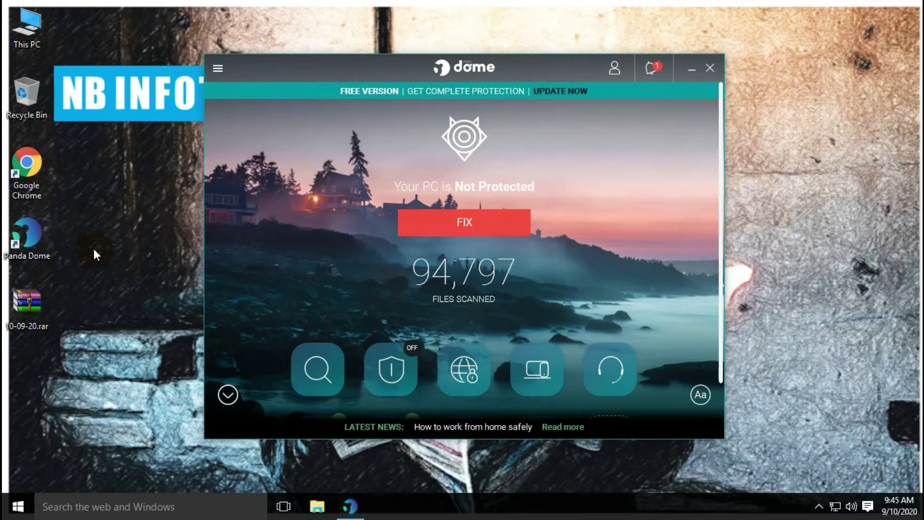
Step: Extract 10-09-20.rar into a 10-09-20 folder on the desktop, entering the archive password
{"action": "right_click", "coordinate": [40, 301]}
{"action": "left_click", "coordinate": [106, 90]}
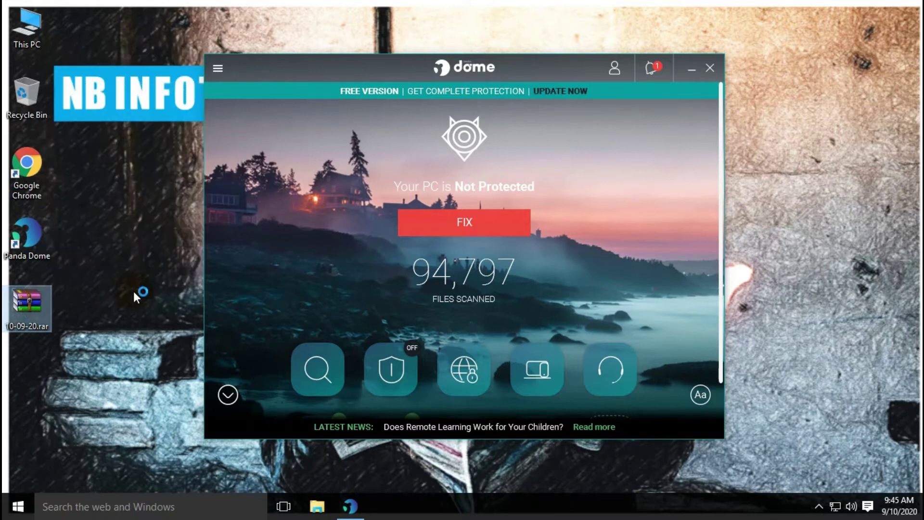
{"action": "type", "text": "•••••••••"}
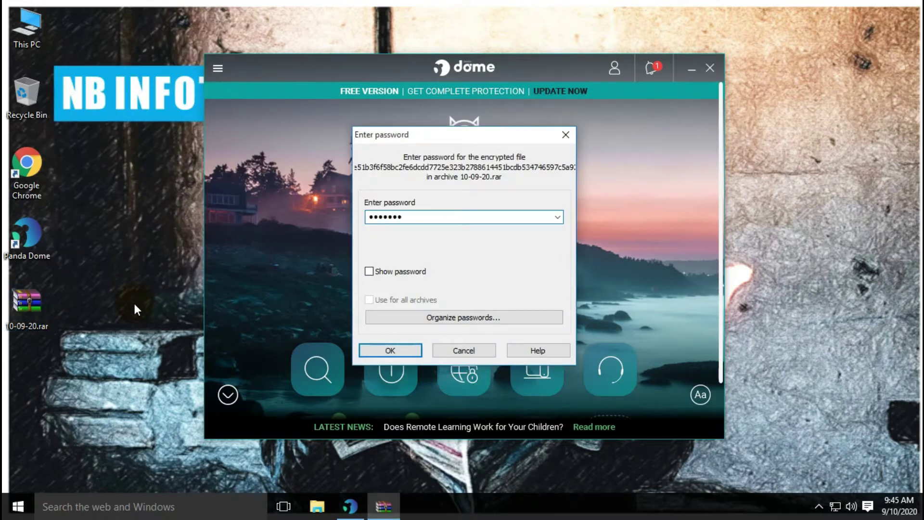
{"action": "key", "text": "Return"}
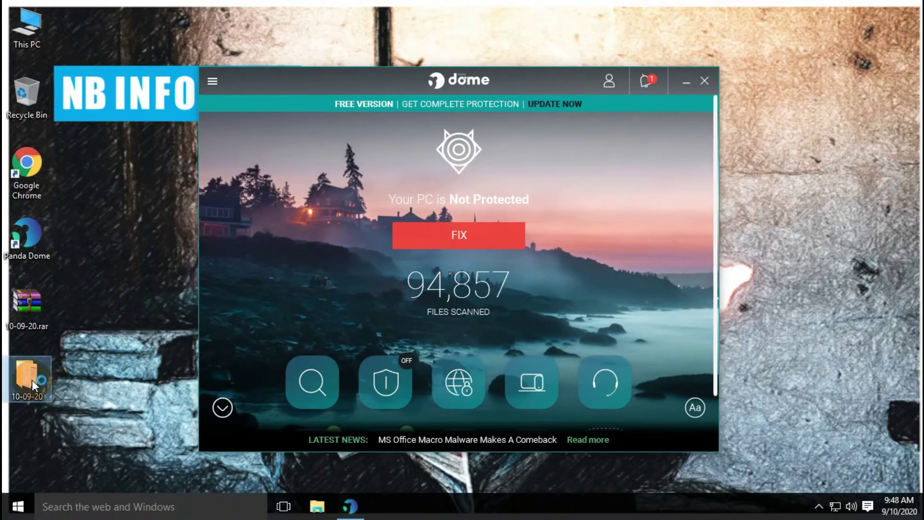
Step: Examine the file types and the item count in the extracted 10-09-20 folder, and close the folder
{"action": "double_click", "coordinate": [32, 380]}
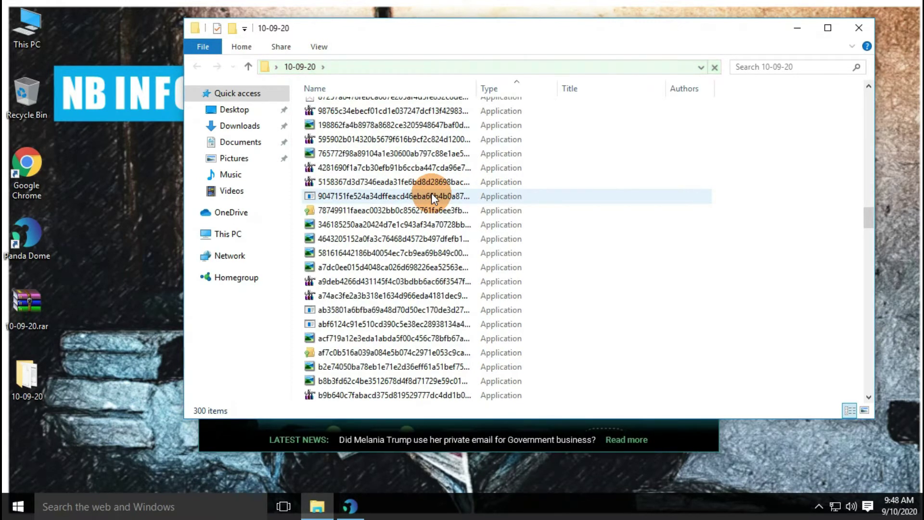
{"action": "scroll", "coordinate": [431, 193], "scroll_direction": "down", "scroll_amount": 7}
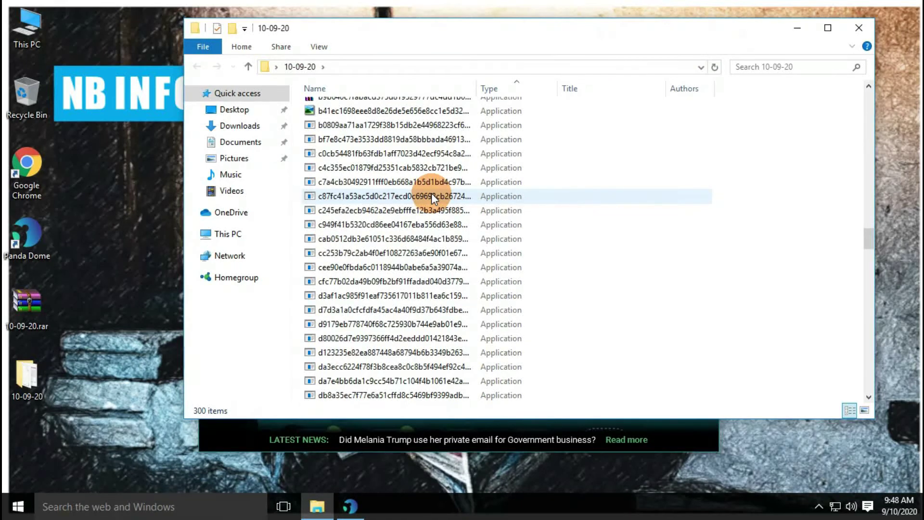
{"action": "scroll", "coordinate": [432, 195], "scroll_direction": "down", "scroll_amount": 20}
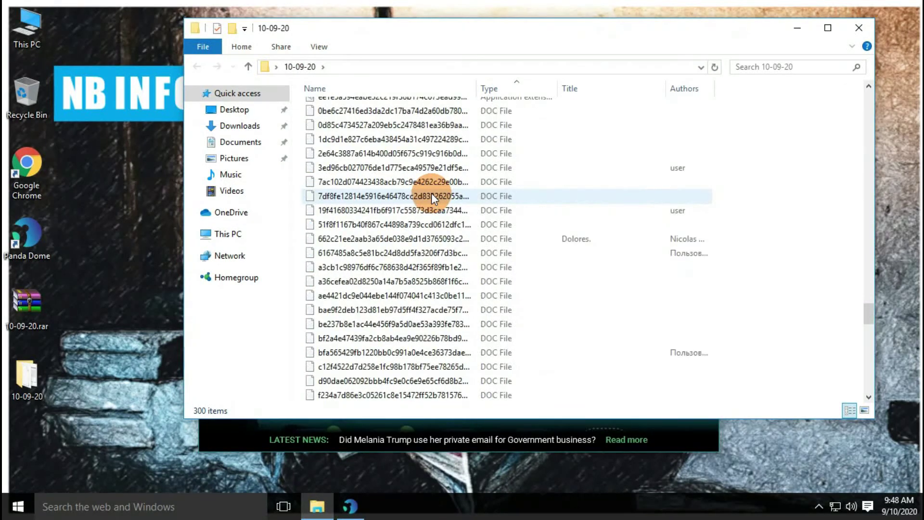
{"action": "scroll", "coordinate": [431, 193], "scroll_direction": "down", "scroll_amount": 13}
{"action": "scroll", "coordinate": [431, 193], "scroll_direction": "down", "scroll_amount": 10}
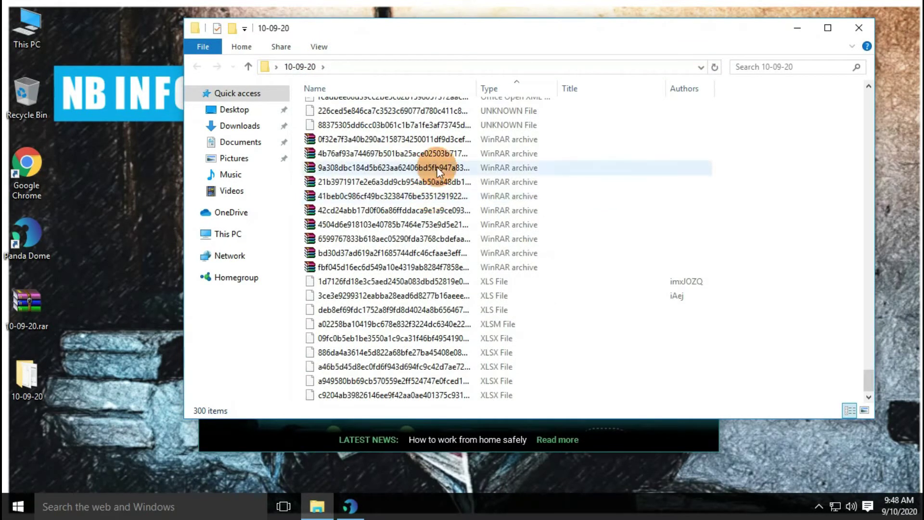
{"action": "left_click", "coordinate": [375, 207]}
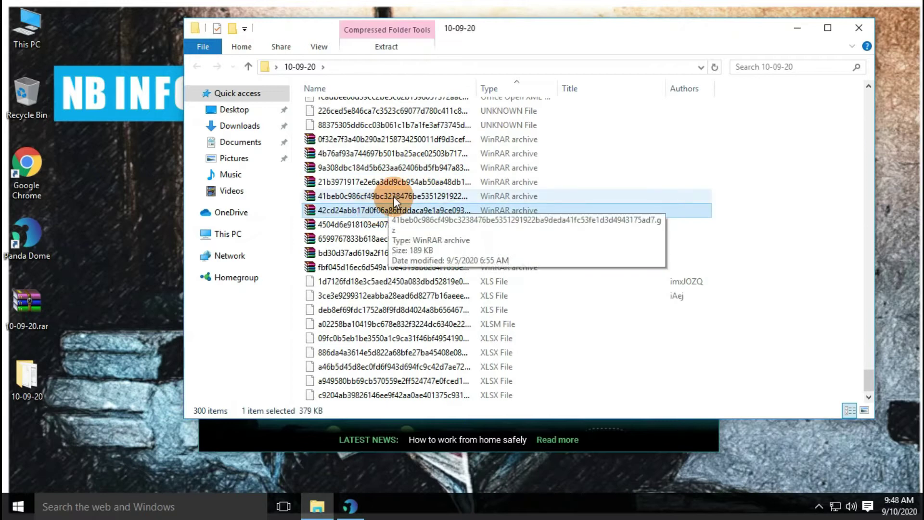
{"action": "scroll", "coordinate": [394, 196], "scroll_direction": "up", "scroll_amount": 20}
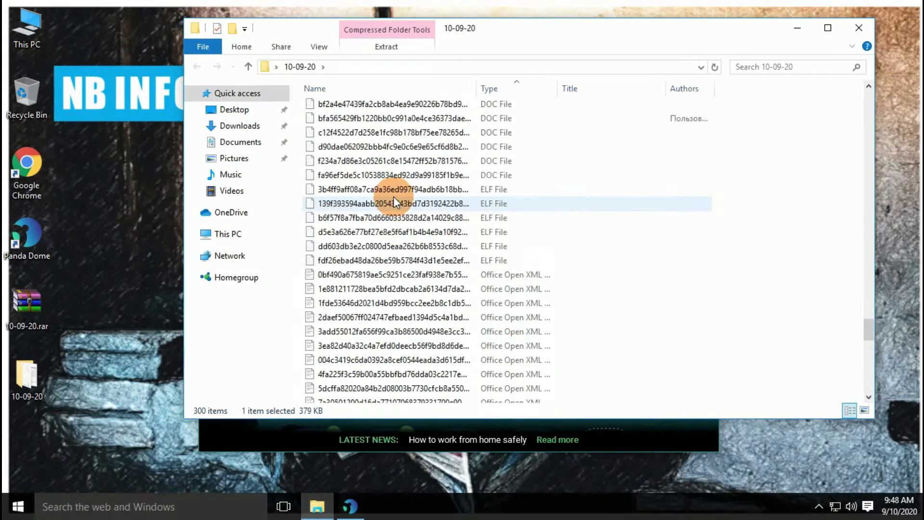
{"action": "scroll", "coordinate": [394, 201], "scroll_direction": "up", "scroll_amount": 15}
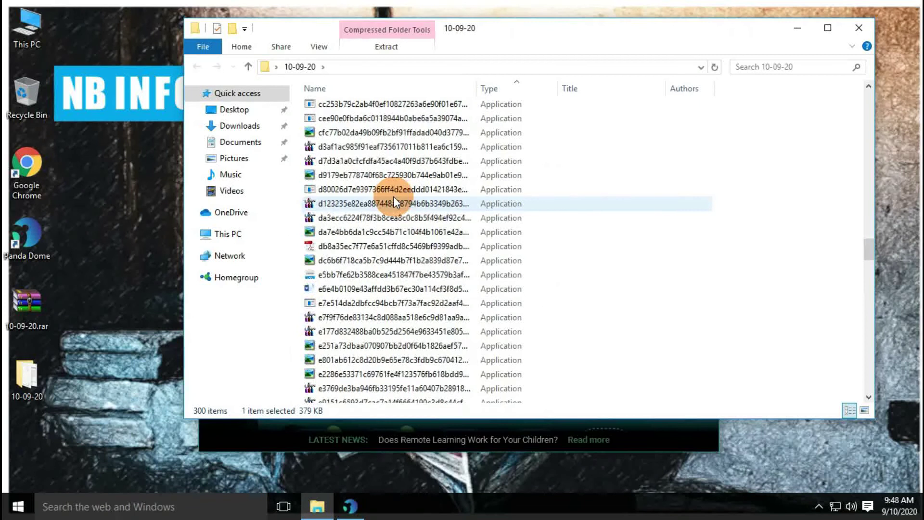
{"action": "left_click", "coordinate": [222, 412]}
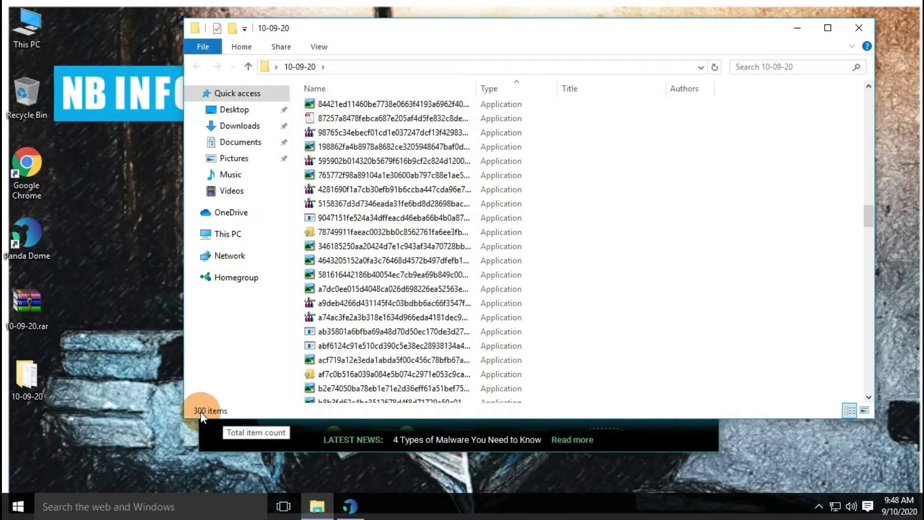
{"action": "left_click", "coordinate": [860, 29]}
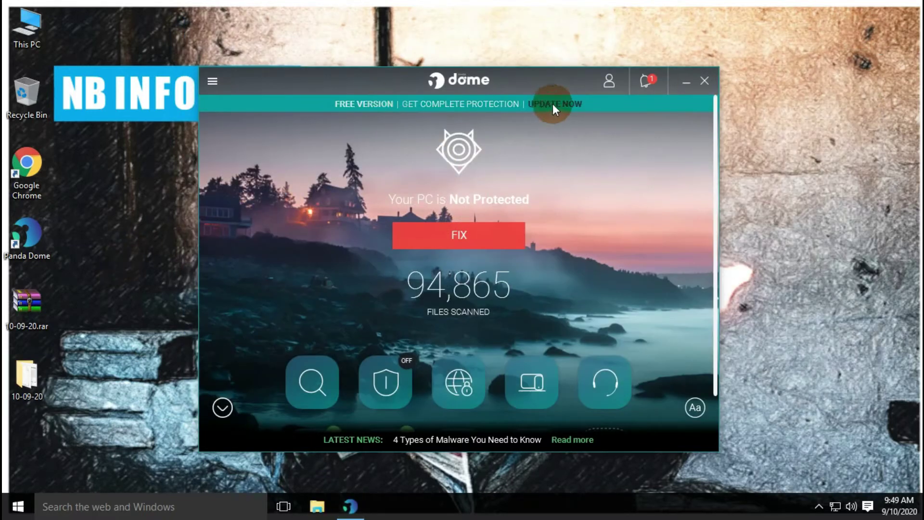
Step: Update Panda Dome from its general settings and return to the main screen
{"action": "left_click", "coordinate": [212, 81]}
{"action": "left_click", "coordinate": [375, 272]}
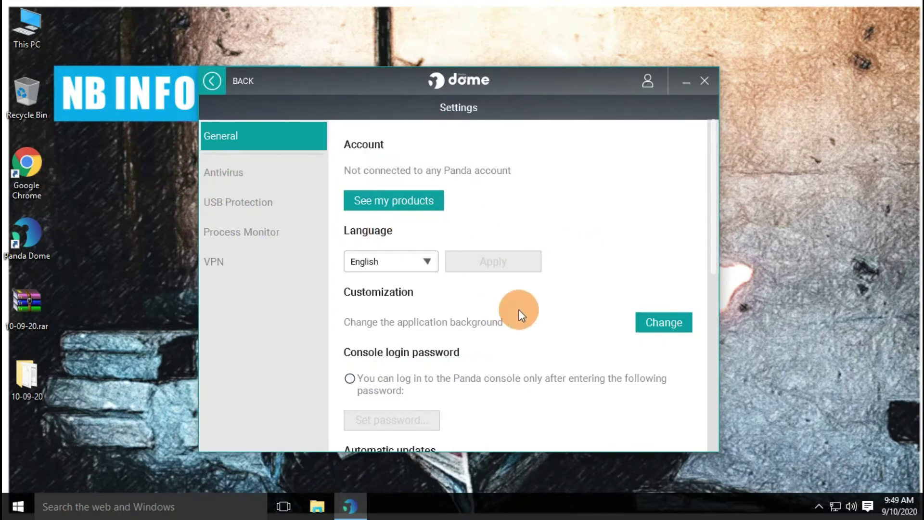
{"action": "scroll", "coordinate": [519, 310], "scroll_direction": "down", "scroll_amount": 5}
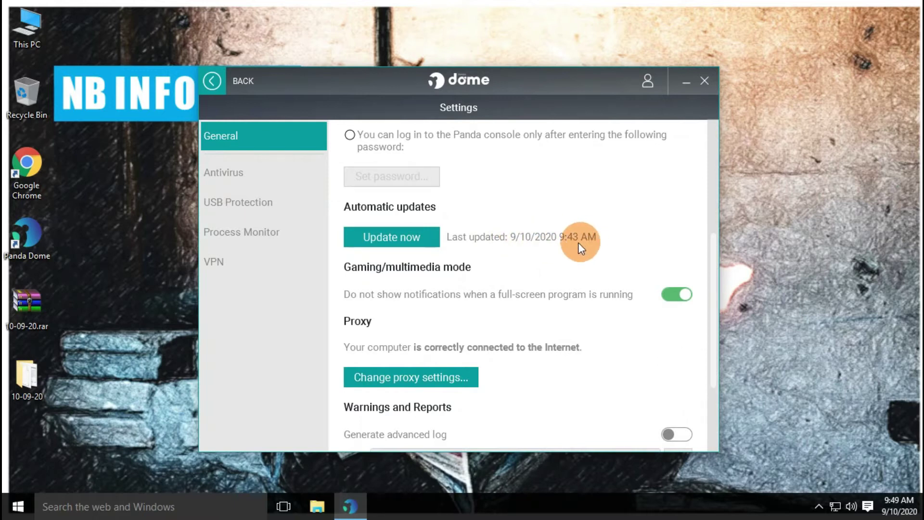
{"action": "left_click", "coordinate": [402, 241]}
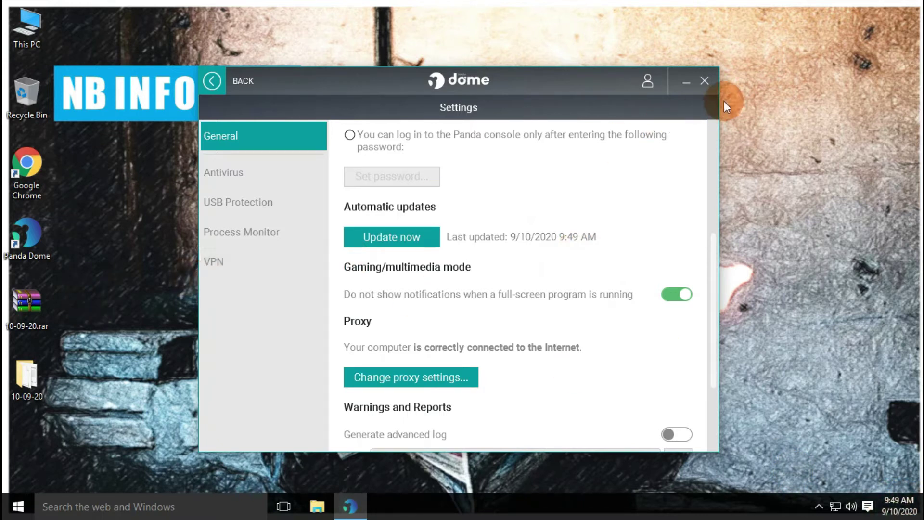
{"action": "left_click", "coordinate": [214, 81]}
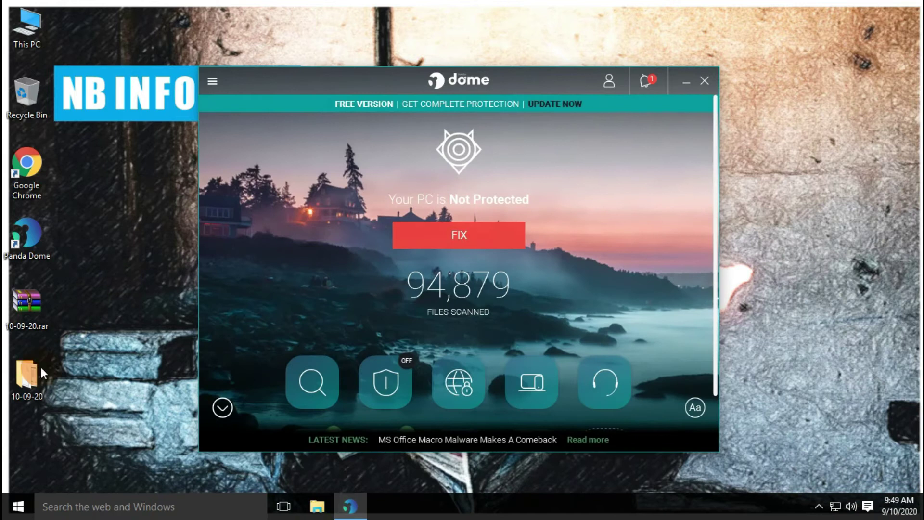
Step: Run a Panda Dome scan on the 10-09-20 desktop folder
{"action": "right_click", "coordinate": [20, 380]}
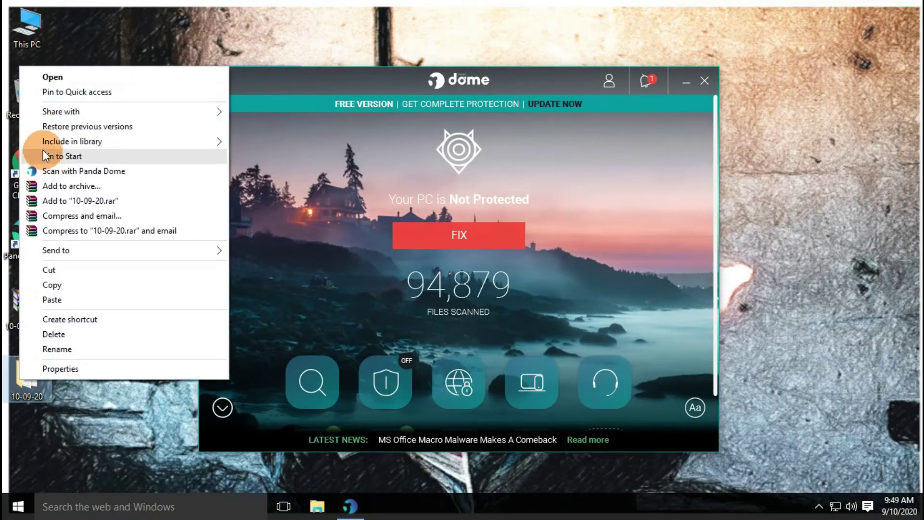
{"action": "left_click", "coordinate": [87, 172]}
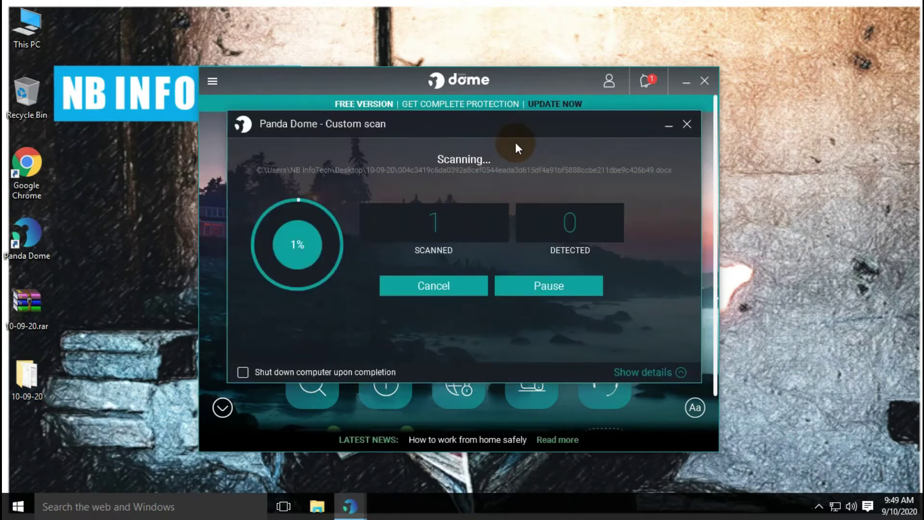
{"action": "mouse_move", "coordinate": [451, 126]}
{"action": "left_mouse_down"}
{"action": "mouse_move", "coordinate": [446, 102]}
{"action": "mouse_move", "coordinate": [448, 110]}
{"action": "left_mouse_up"}
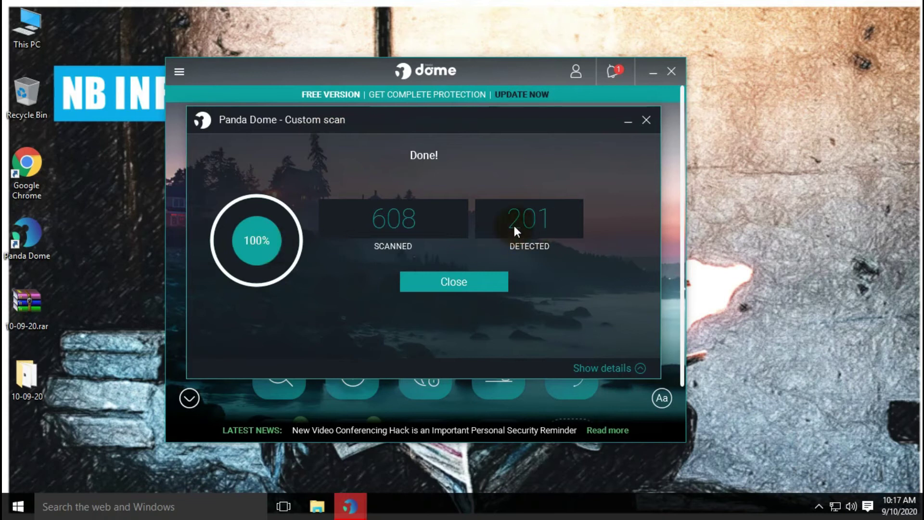
Step: Review the detected events and their statuses in the custom scan details, and open the full event report
{"action": "left_click", "coordinate": [621, 369]}
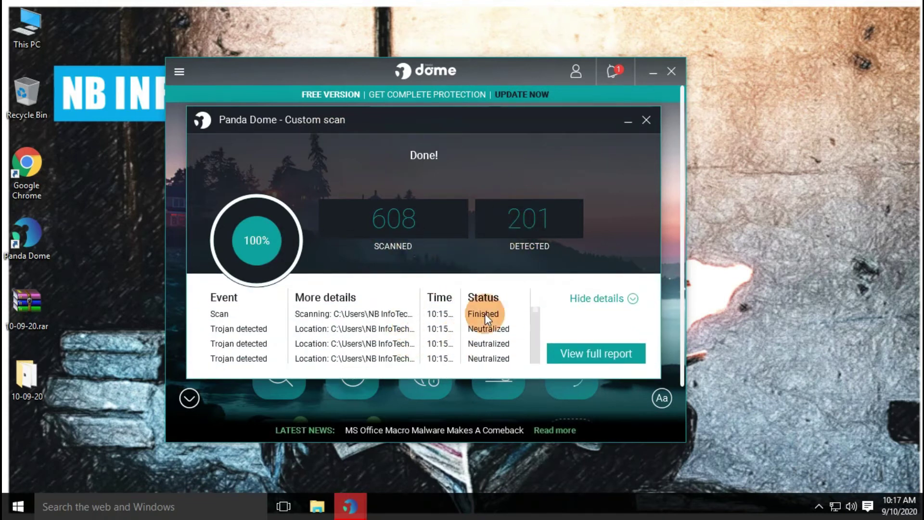
{"action": "scroll", "coordinate": [485, 313], "scroll_direction": "down", "scroll_amount": 1}
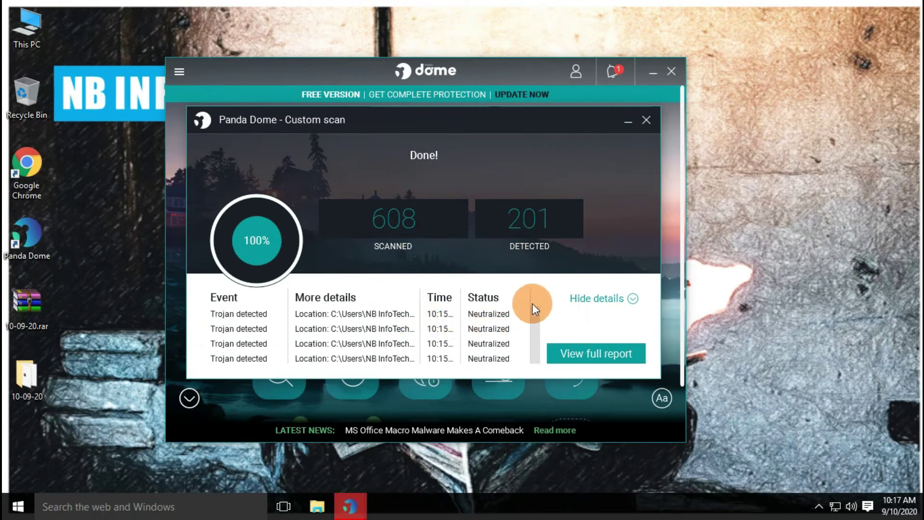
{"action": "left_click_drag", "start_coordinate": [537, 315], "coordinate": [539, 368]}
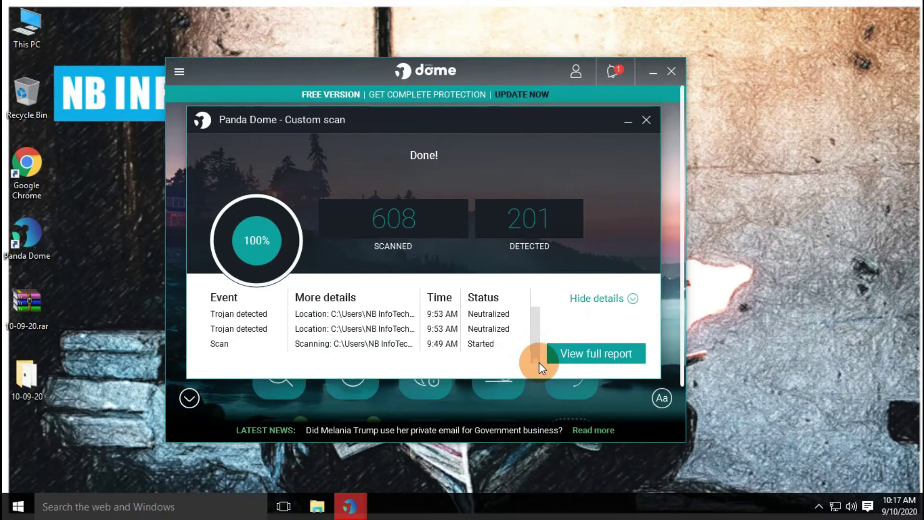
{"action": "left_click_drag", "start_coordinate": [529, 360], "coordinate": [533, 310]}
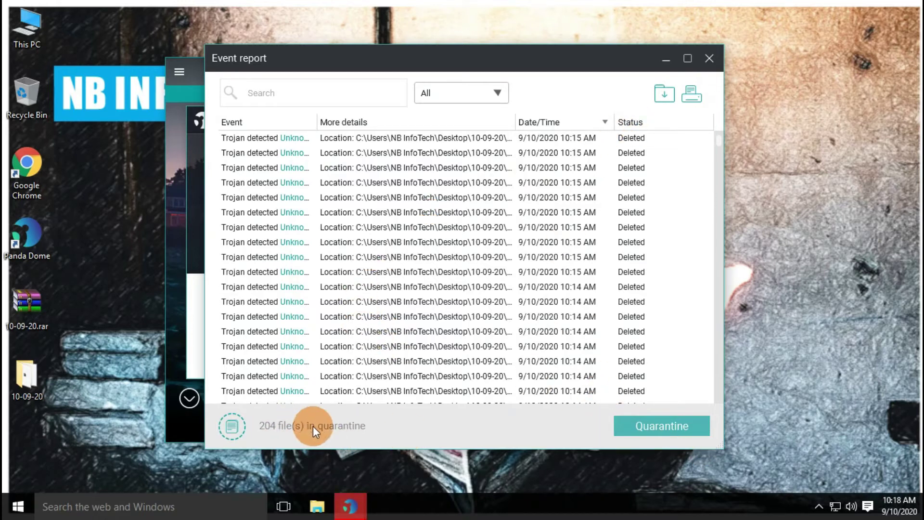
Step: Close the event report and custom scan windows, and examine the files remaining in the 10-09-20 desktop folder
{"action": "left_click", "coordinate": [709, 59]}
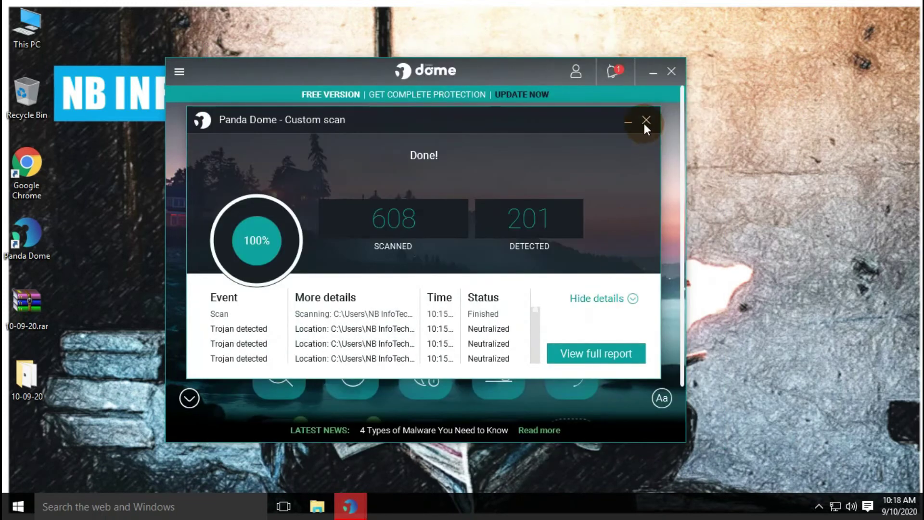
{"action": "left_click", "coordinate": [645, 121]}
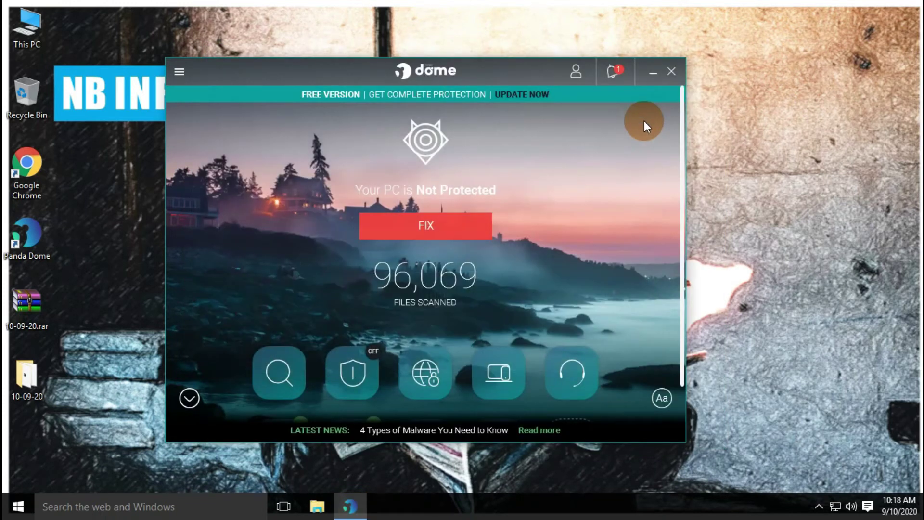
{"action": "double_click", "coordinate": [27, 378]}
{"action": "left_click", "coordinate": [471, 254]}
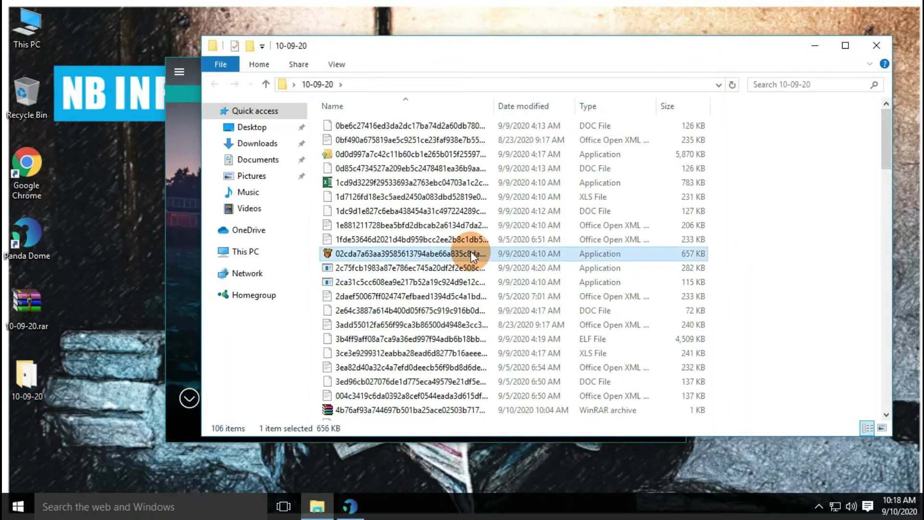
{"action": "scroll", "coordinate": [471, 255], "scroll_direction": "down", "scroll_amount": 20}
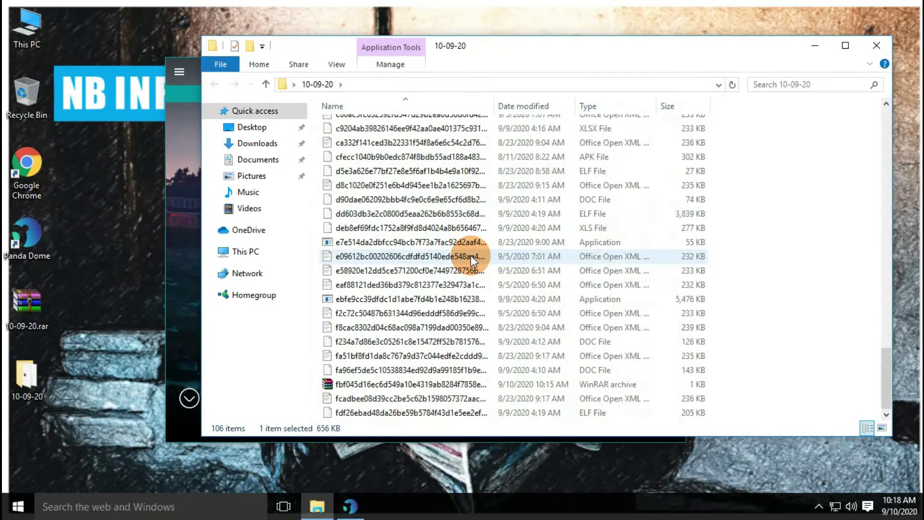
{"action": "scroll", "coordinate": [471, 255], "scroll_direction": "up", "scroll_amount": 15}
{"action": "left_click", "coordinate": [470, 255]}
{"action": "key", "text": "ctrl+a"}
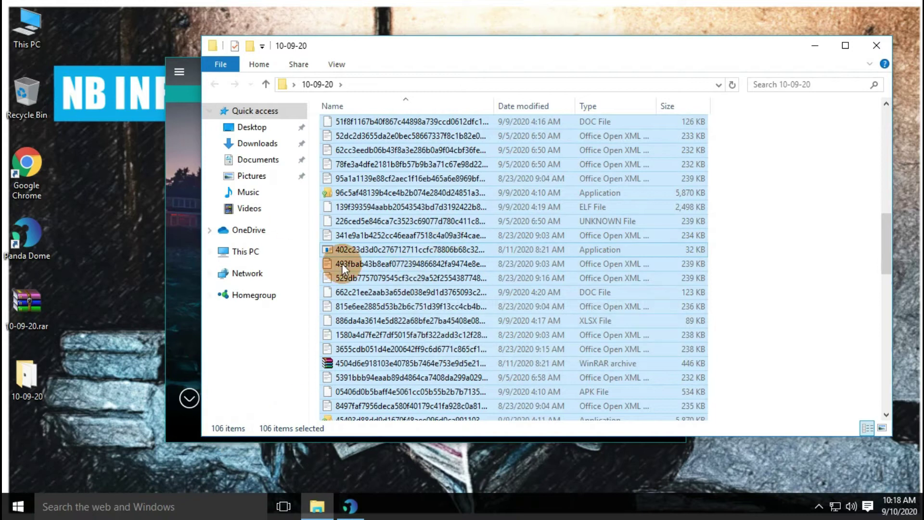
{"action": "left_click", "coordinate": [874, 46]}
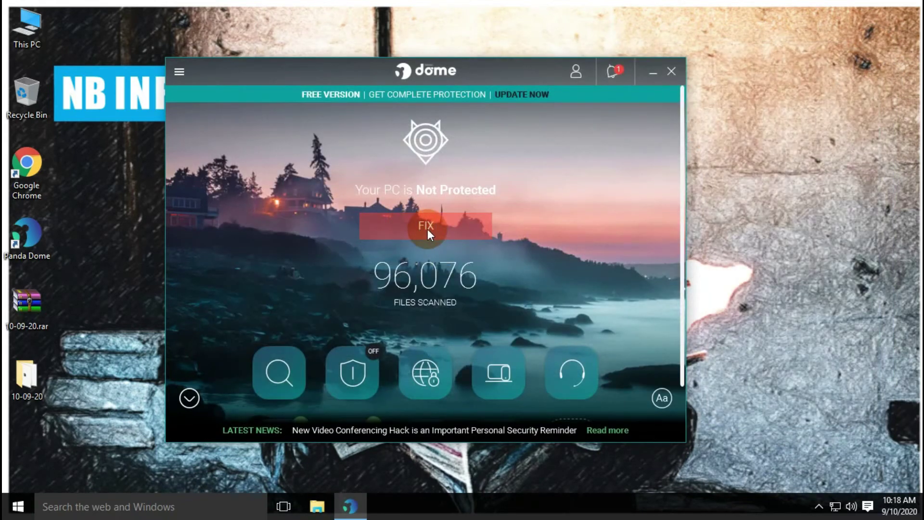
Step: Enable Panda Dome's antivirus protection from its critical alert and return to the main screen
{"action": "left_click", "coordinate": [352, 371]}
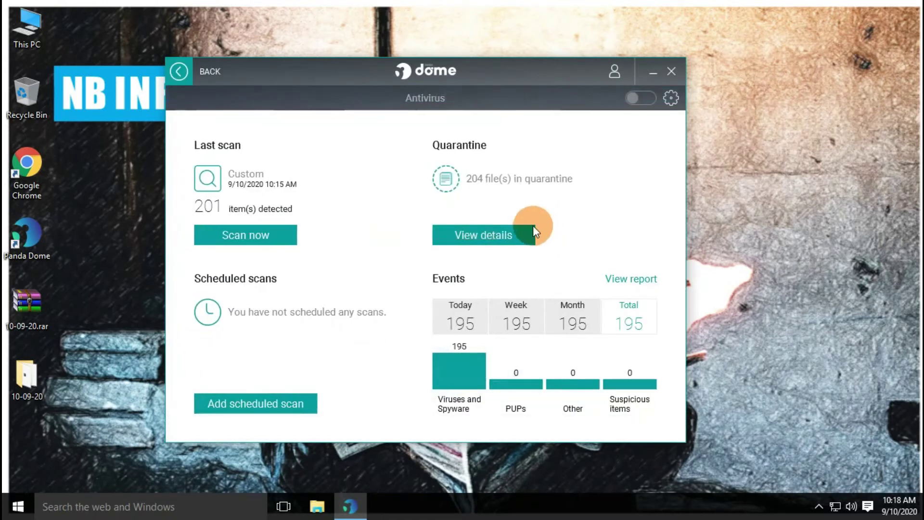
{"action": "left_click", "coordinate": [177, 73]}
{"action": "left_click", "coordinate": [425, 227]}
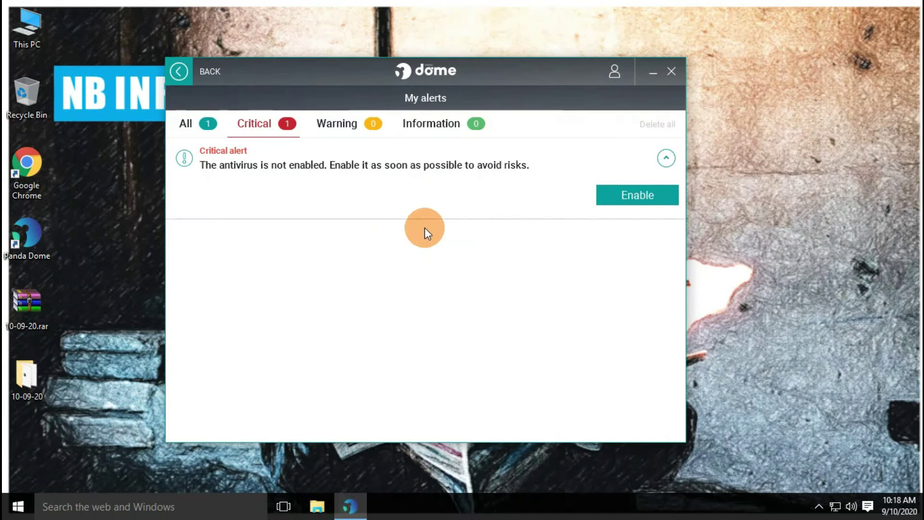
{"action": "left_click", "coordinate": [644, 195]}
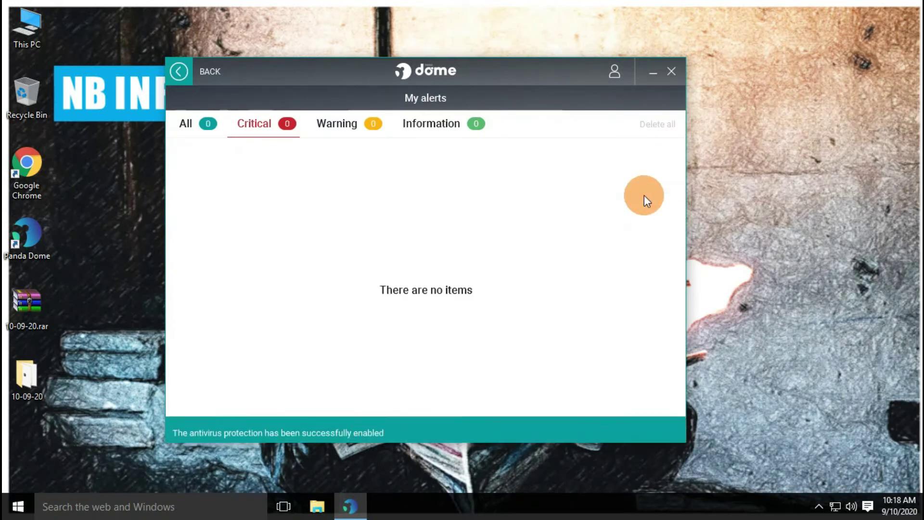
{"action": "left_click", "coordinate": [178, 70]}
{"action": "left_click", "coordinate": [819, 506]}
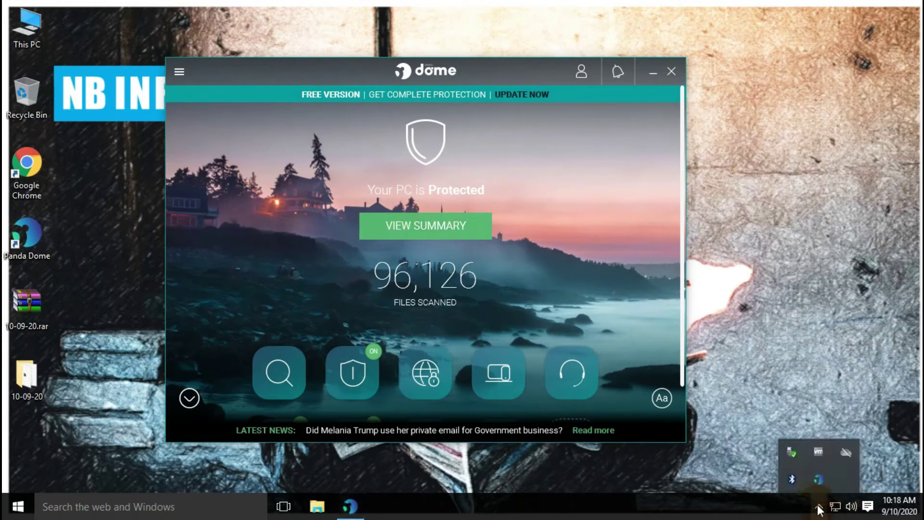
{"action": "right_click", "coordinate": [819, 487]}
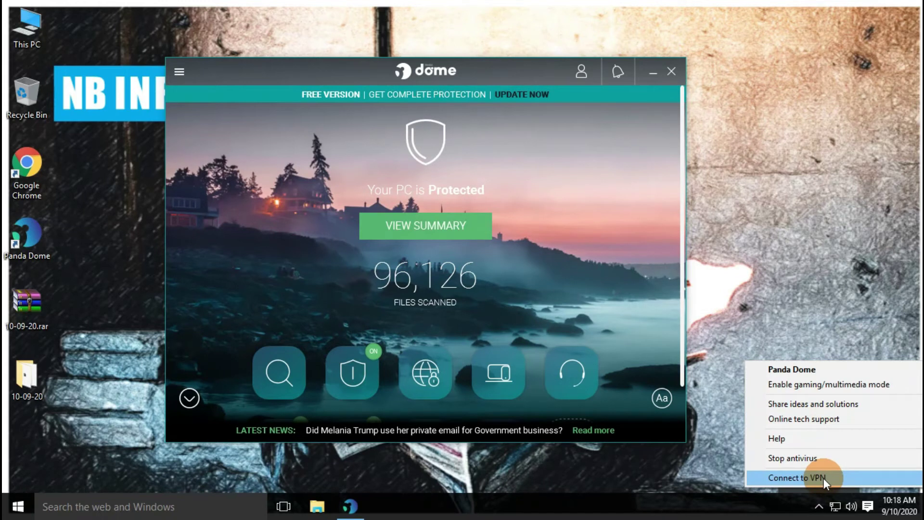
{"action": "left_click", "coordinate": [424, 193]}
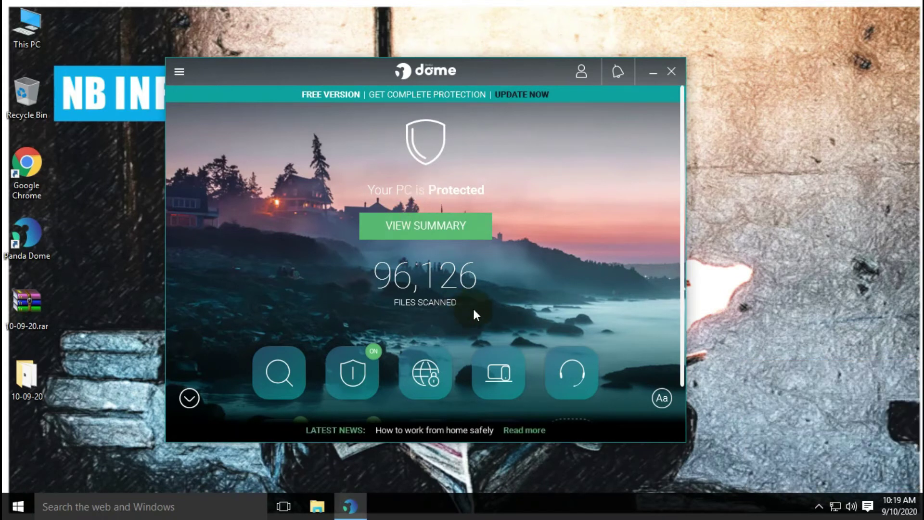
Step: Scan the 10-09-20 desktop folder again with Panda Dome and close the finished scan
{"action": "right_click", "coordinate": [23, 379]}
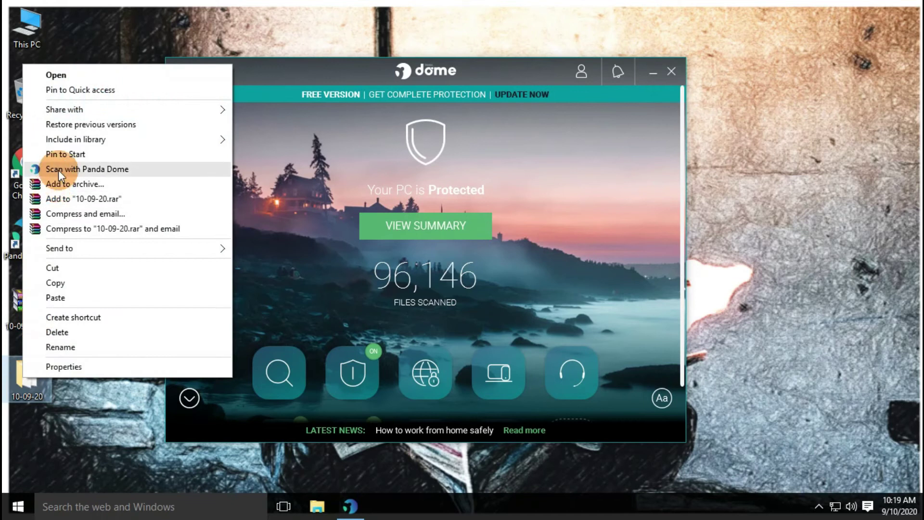
{"action": "left_click", "coordinate": [59, 169]}
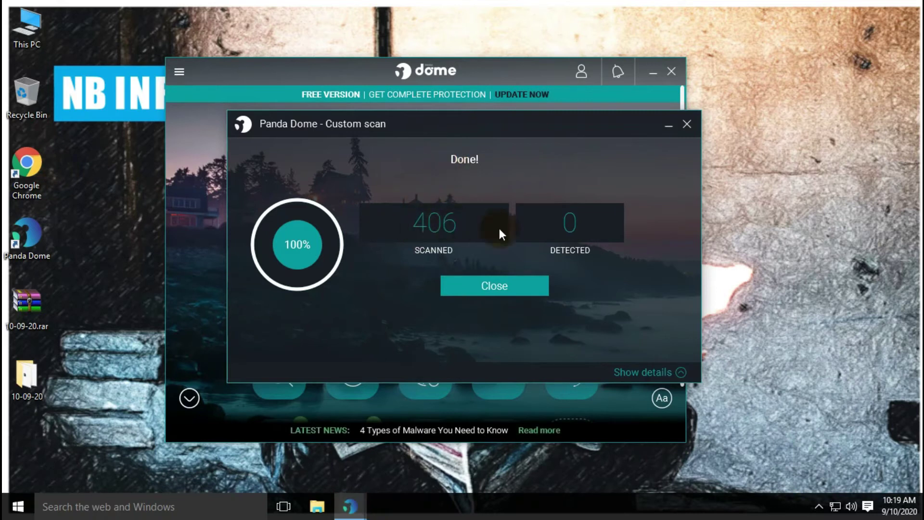
{"action": "left_click", "coordinate": [496, 285]}
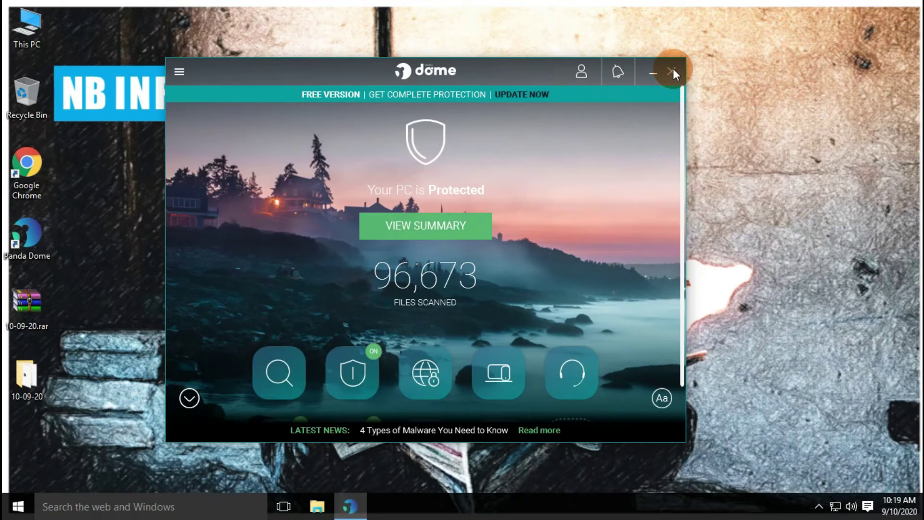
Step: Check the item count left in the 10-09-20 folder after the second scan and return to the desktop
{"action": "double_click", "coordinate": [27, 373]}
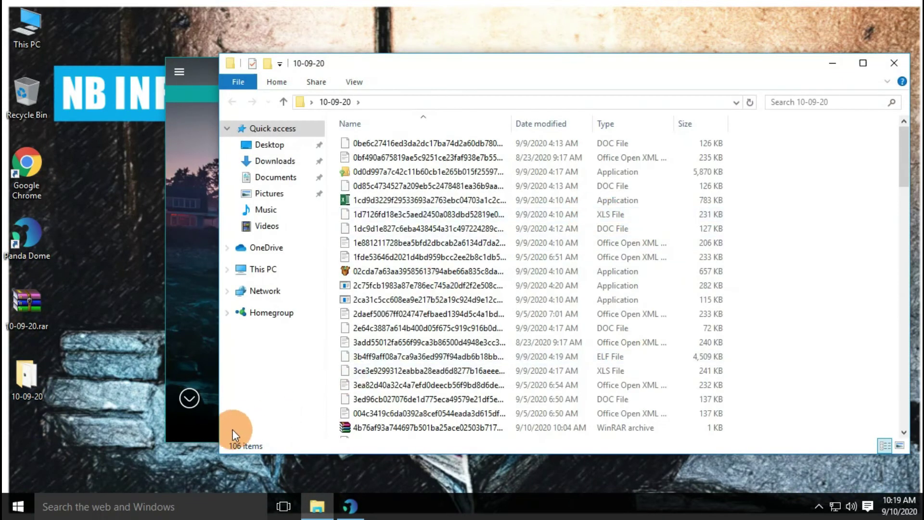
{"action": "left_click", "coordinate": [417, 288]}
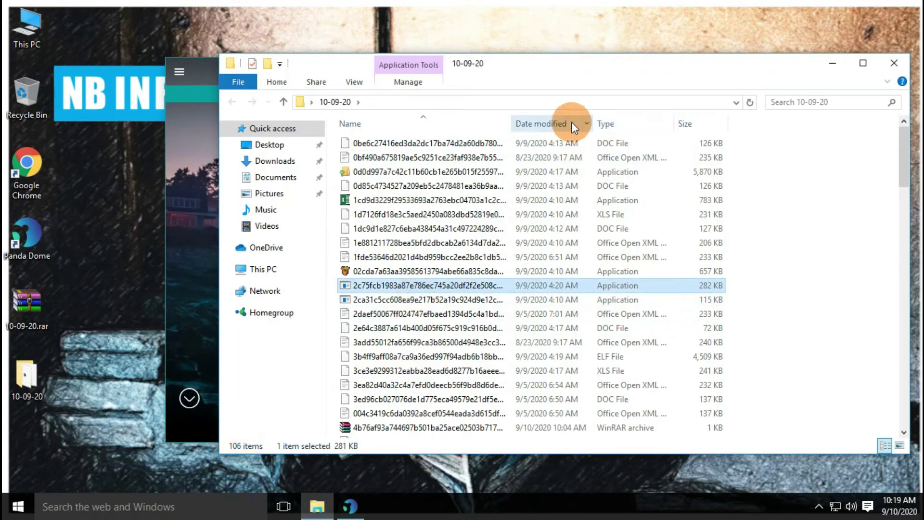
{"action": "left_click", "coordinate": [894, 64]}
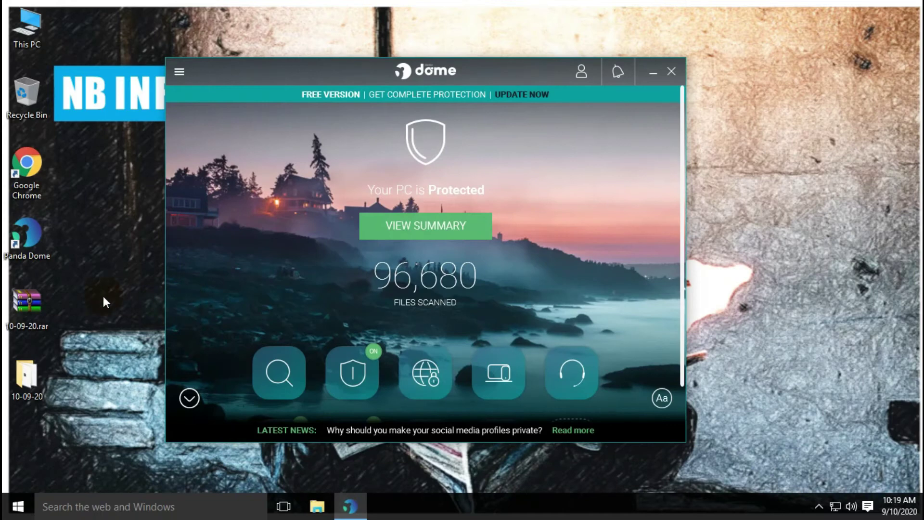
{"action": "right_click", "coordinate": [147, 270]}
{"action": "left_click", "coordinate": [157, 308]}
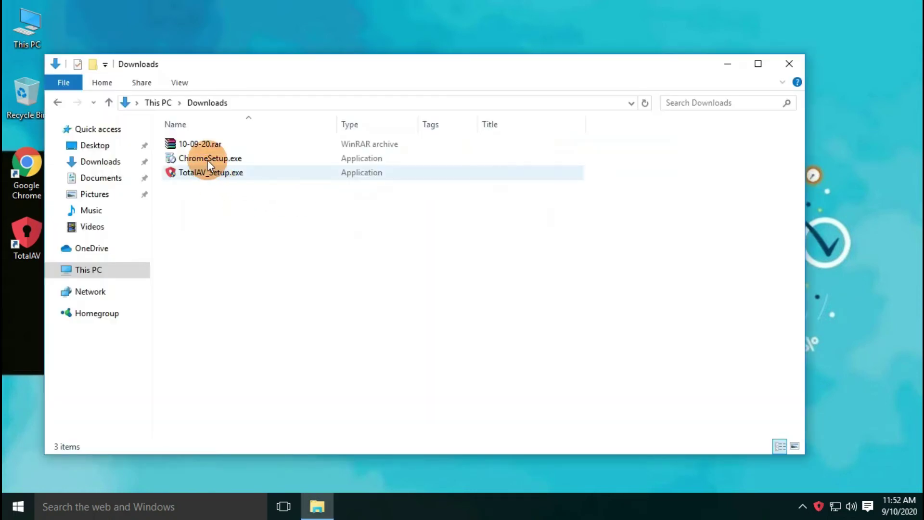
Step: Copy the 10-09-20.rar archive from the Downloads folder to the desktop
{"action": "left_click", "coordinate": [204, 144]}
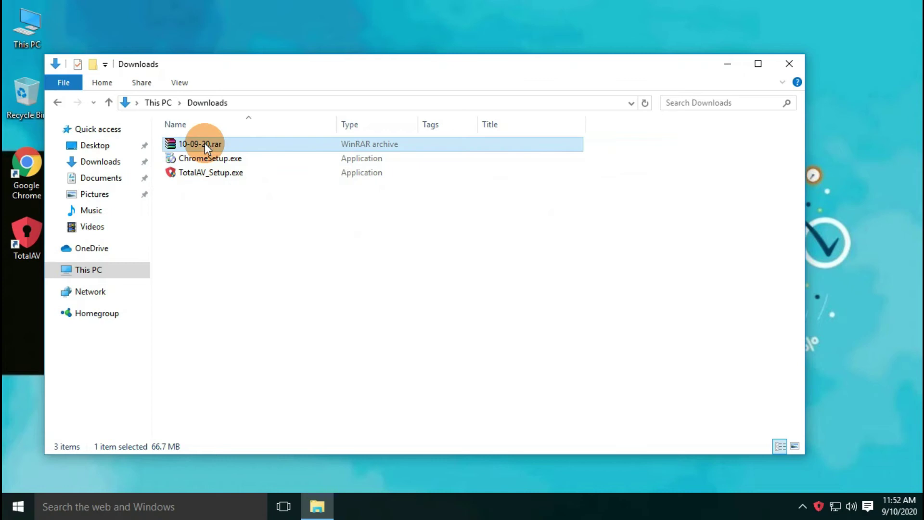
{"action": "right_click", "coordinate": [204, 143]}
{"action": "left_click", "coordinate": [247, 338]}
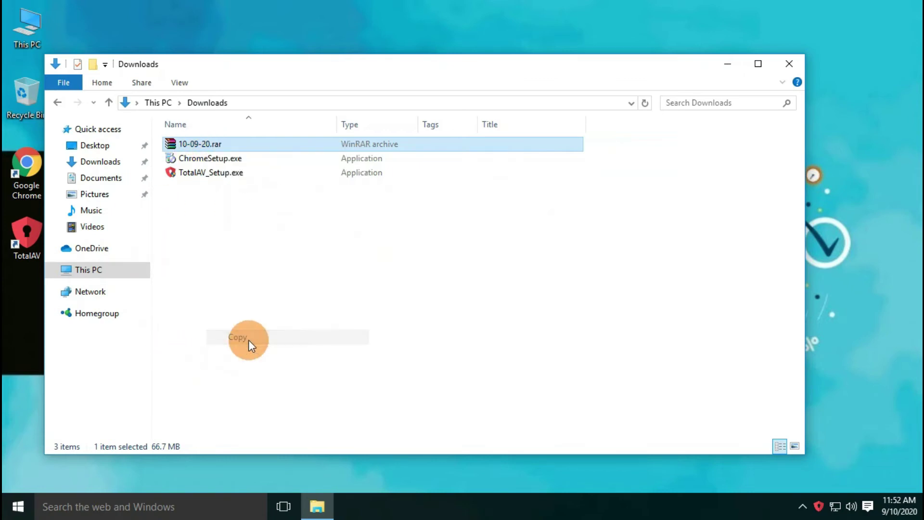
{"action": "left_click", "coordinate": [788, 58]}
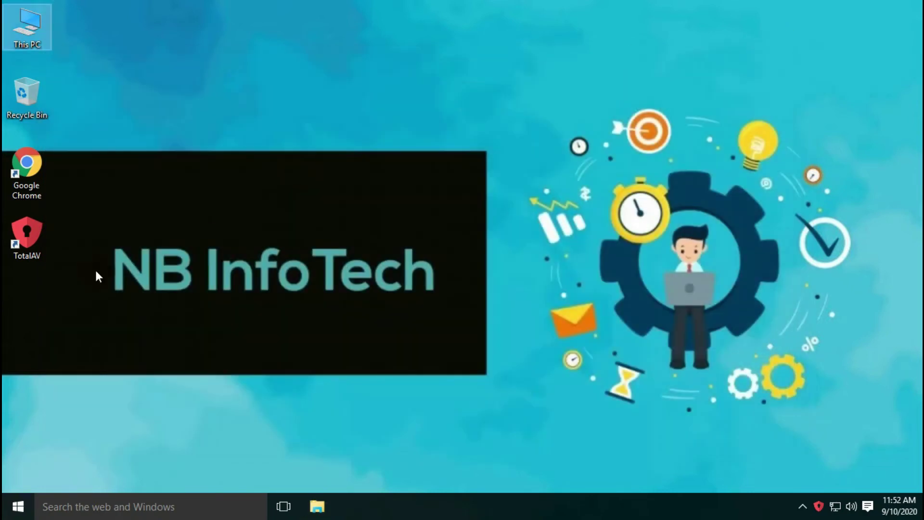
{"action": "right_click", "coordinate": [33, 299]}
{"action": "left_click", "coordinate": [91, 359]}
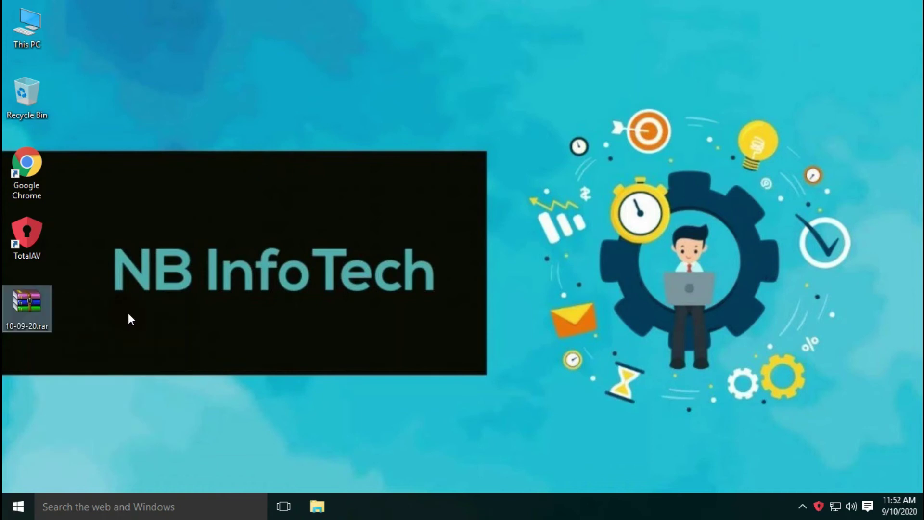
Step: Launch TotalAV and extract the desktop archive 10-09-20.rar in place, entering the archive password
{"action": "double_click", "coordinate": [26, 235]}
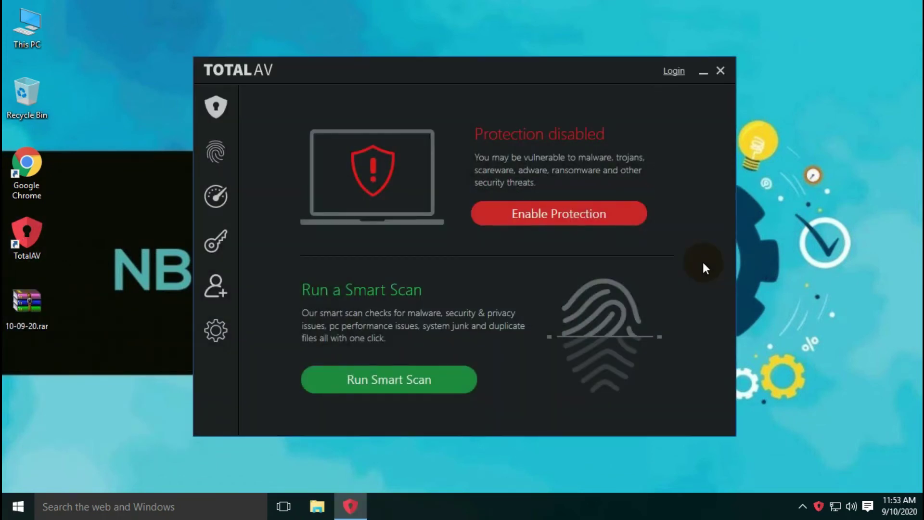
{"action": "right_click", "coordinate": [34, 307]}
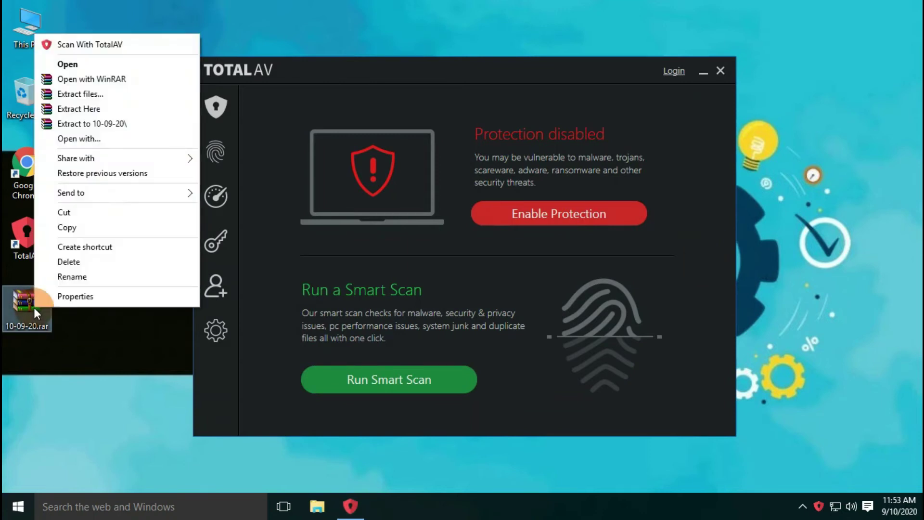
{"action": "left_click", "coordinate": [130, 112]}
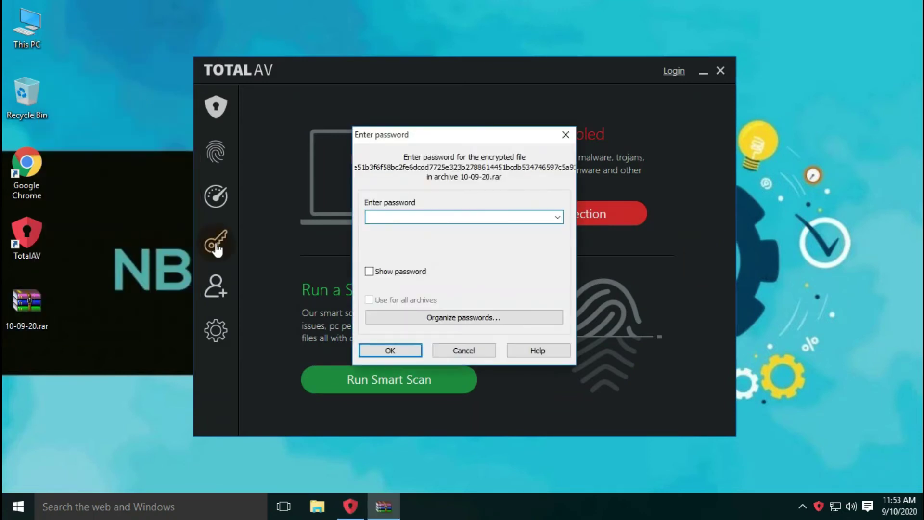
{"action": "type", "text": "******"}
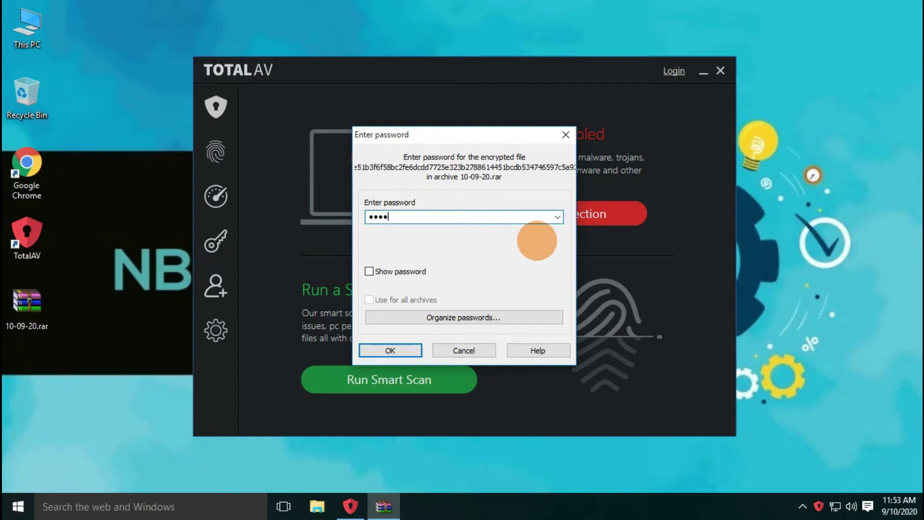
{"action": "type", "text": "**"}
{"action": "key", "text": "Return"}
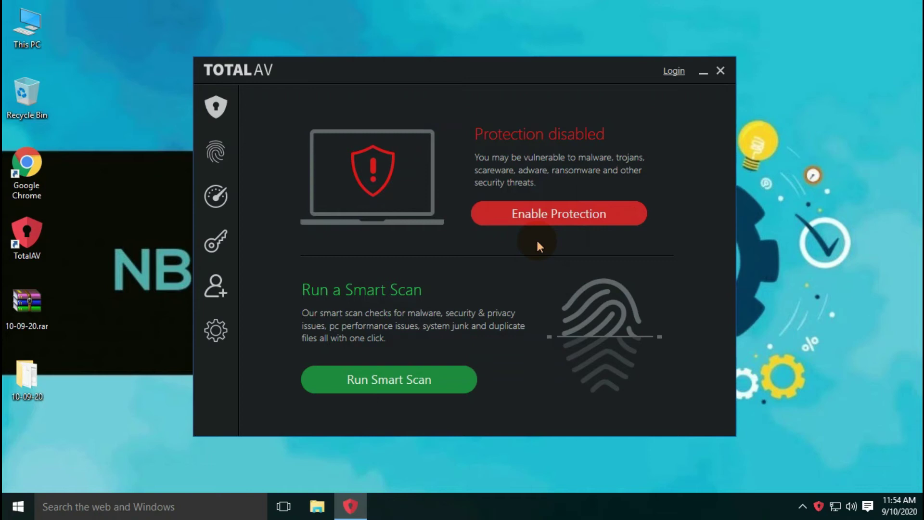
Step: Run a TotalAV scan on the extracted 10-09-20 folder and move the TotalAV window up on the desktop
{"action": "right_click", "coordinate": [20, 380]}
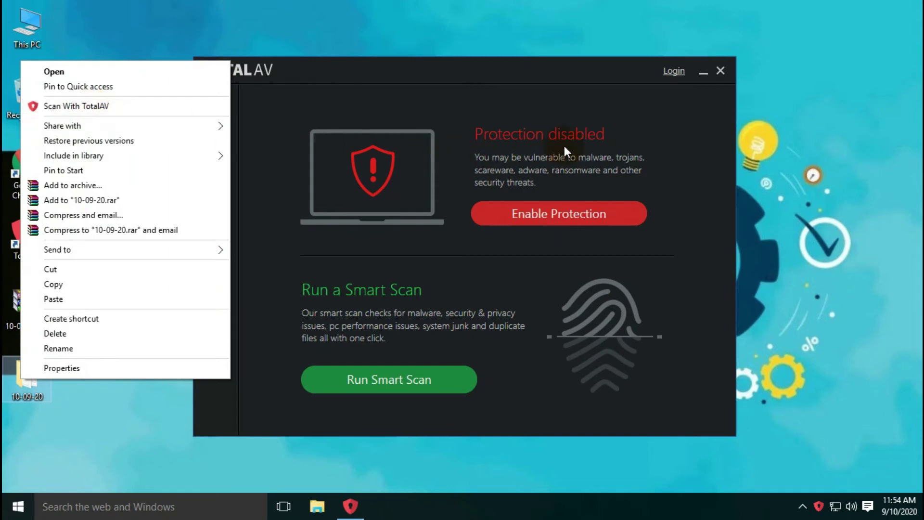
{"action": "left_click", "coordinate": [468, 134]}
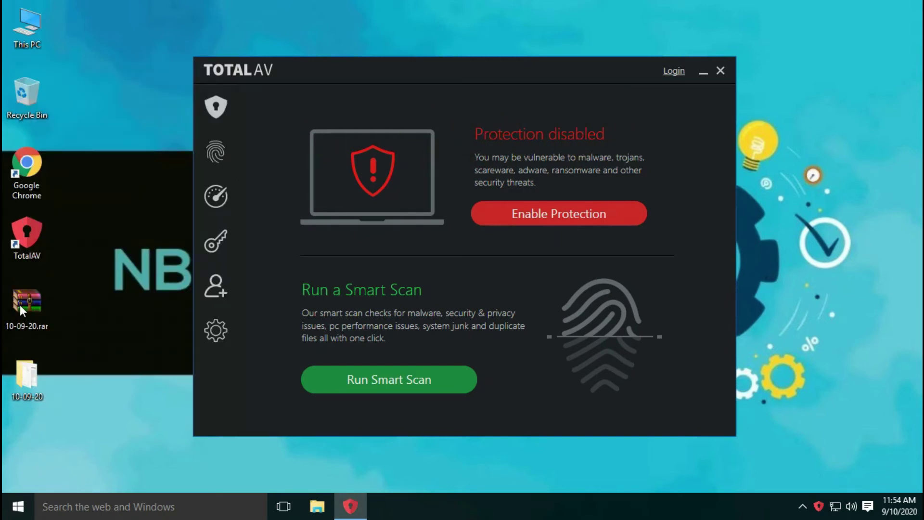
{"action": "right_click", "coordinate": [25, 366]}
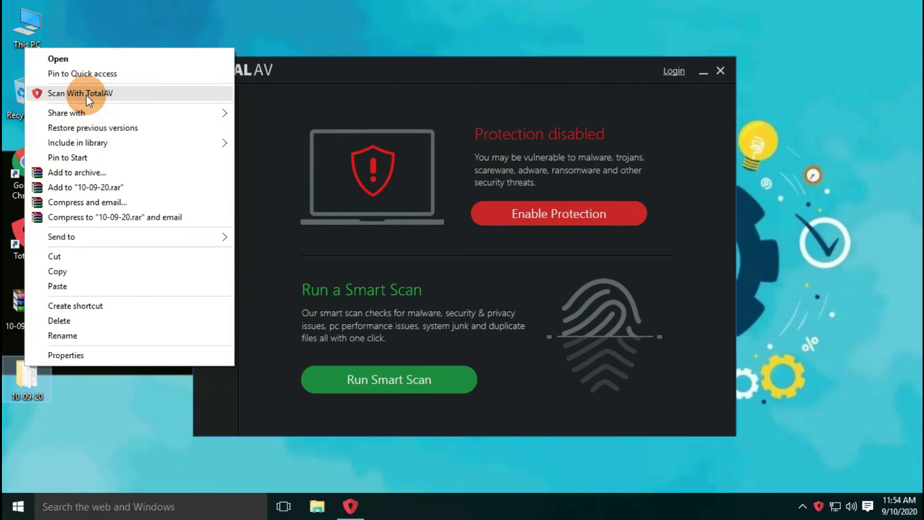
{"action": "left_click", "coordinate": [86, 94]}
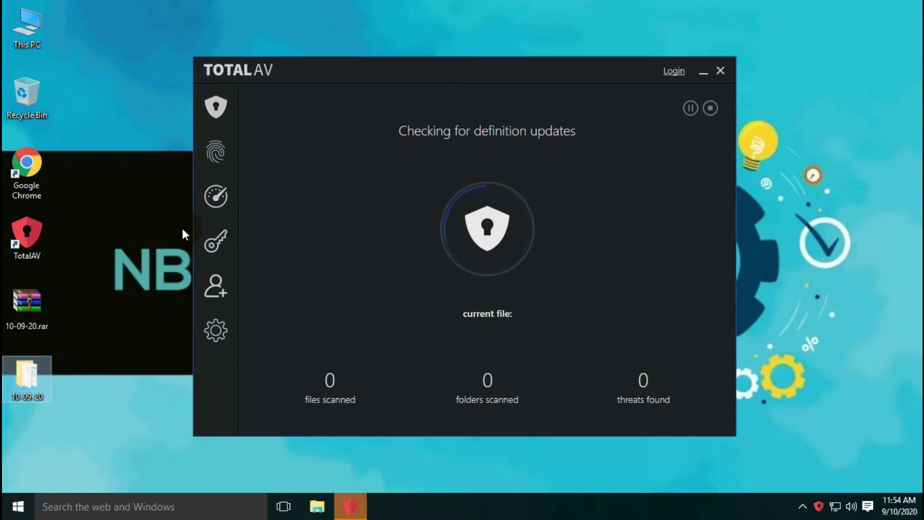
{"action": "left_click_drag", "start_coordinate": [463, 75], "coordinate": [433, 42]}
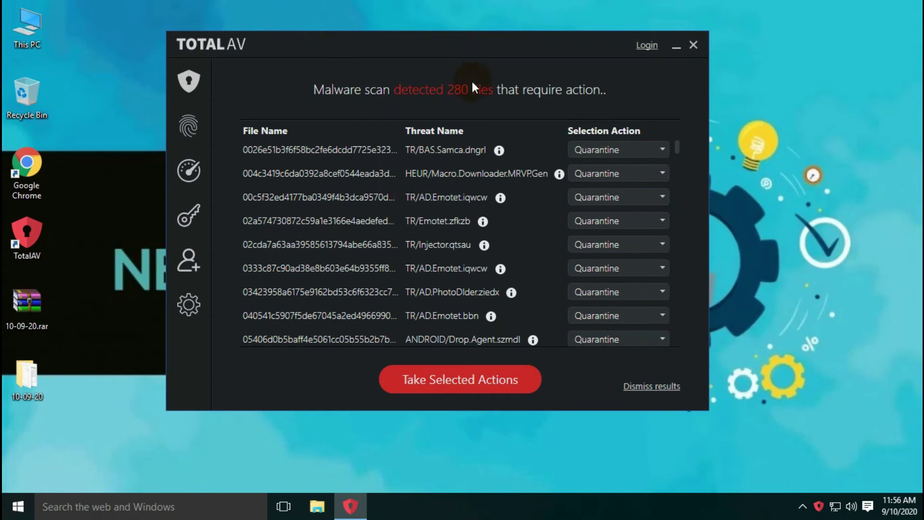
Step: Review the detected files through to the end of TotalAV's malware list and carry out the selected actions
{"action": "left_click", "coordinate": [626, 126]}
{"action": "left_click_drag", "start_coordinate": [656, 126], "coordinate": [655, 319]}
{"action": "scroll", "coordinate": [658, 161], "scroll_direction": "up", "scroll_amount": 1}
{"action": "left_click", "coordinate": [632, 291]}
{"action": "left_click", "coordinate": [596, 313]}
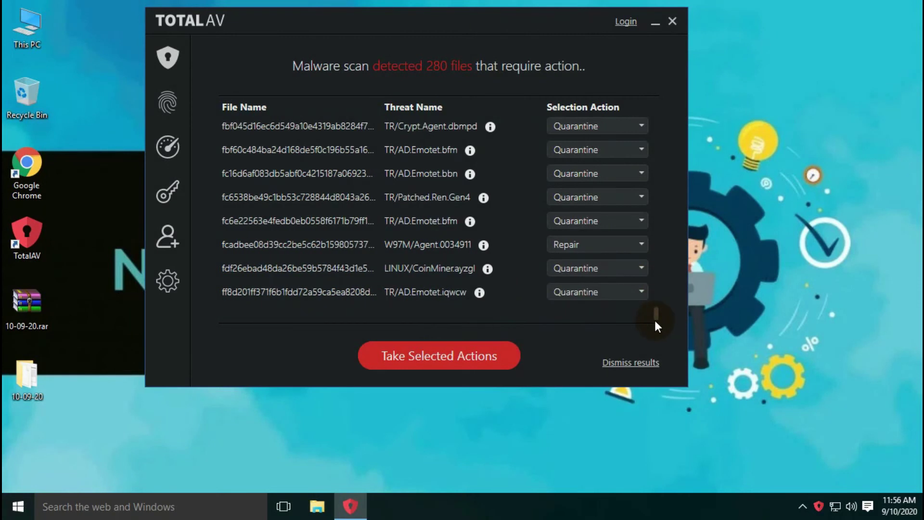
{"action": "left_click", "coordinate": [429, 355]}
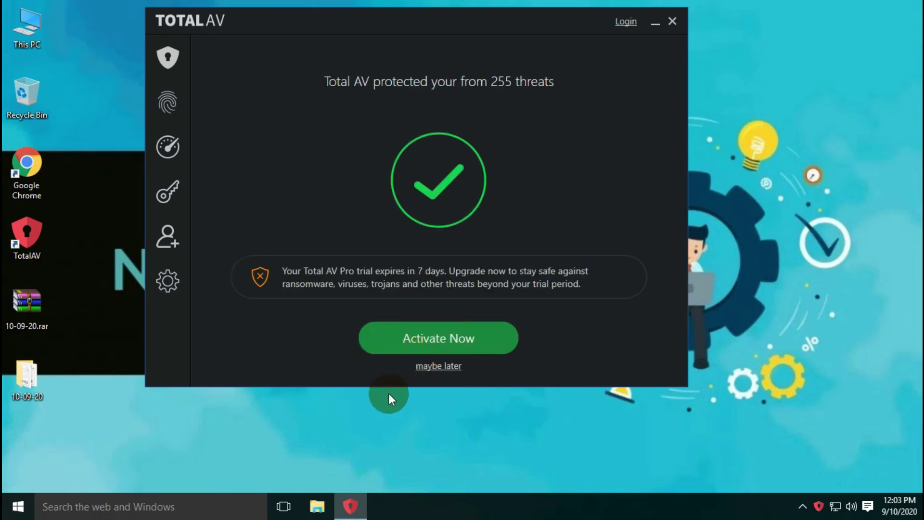
Step: Dismiss the TotalAV trial upgrade offer and check which samples remain in the desktop 10-09-20 folder, selecting all of them for the count
{"action": "left_click", "coordinate": [437, 368]}
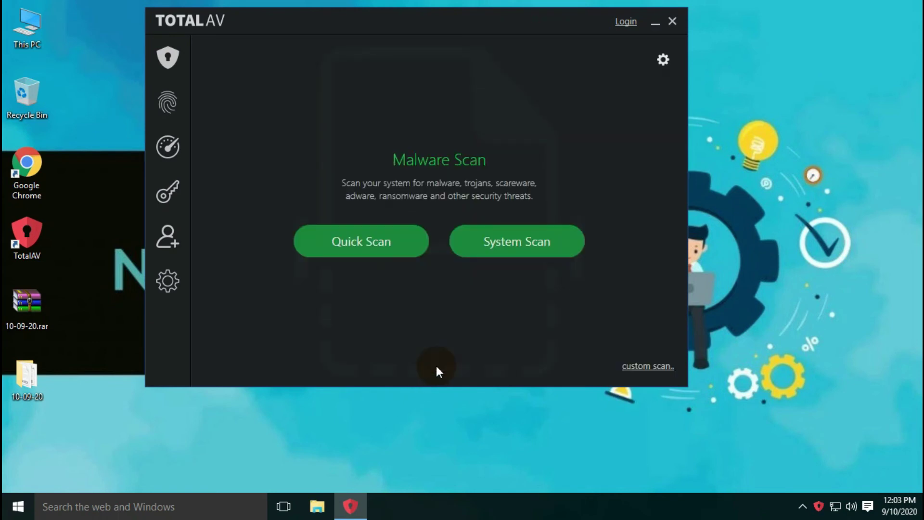
{"action": "double_click", "coordinate": [19, 385]}
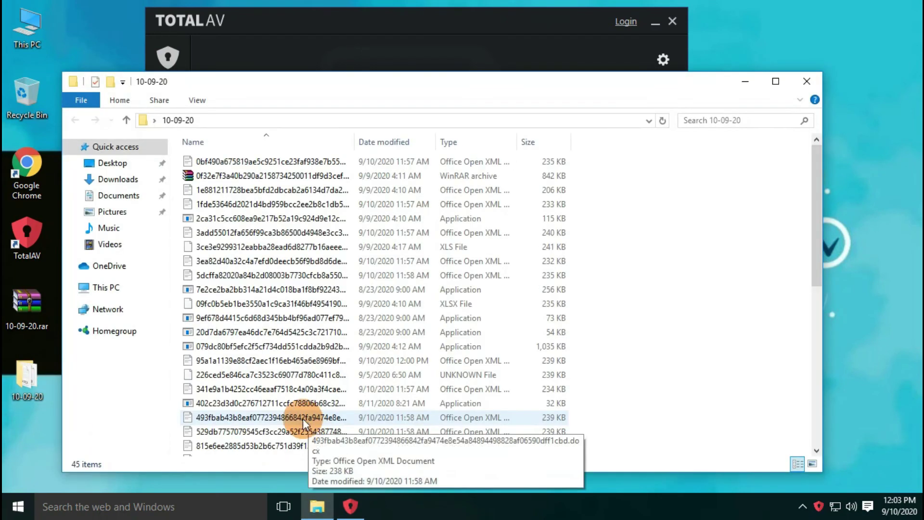
{"action": "left_click", "coordinate": [255, 287]}
{"action": "scroll", "coordinate": [254, 283], "scroll_direction": "down", "scroll_amount": 6}
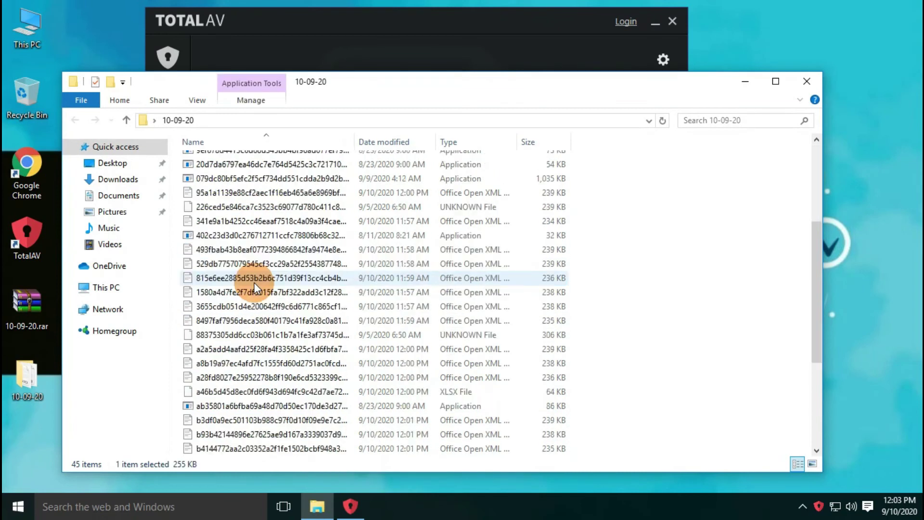
{"action": "scroll", "coordinate": [254, 282], "scroll_direction": "up", "scroll_amount": 6}
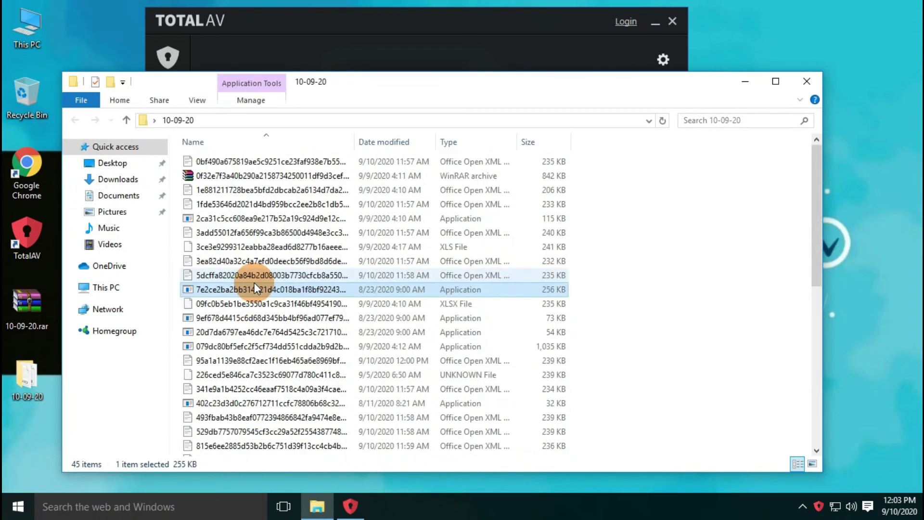
{"action": "key", "text": "ctrl+a"}
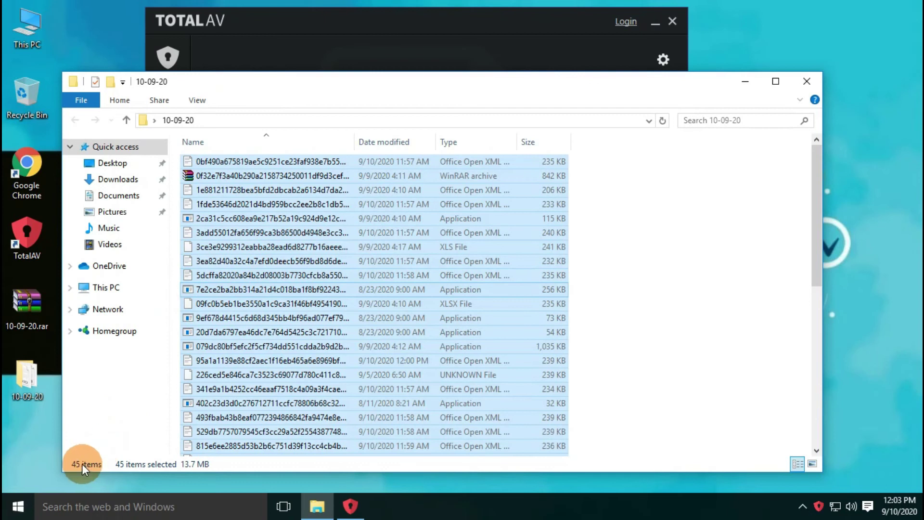
{"action": "left_click", "coordinate": [807, 81]}
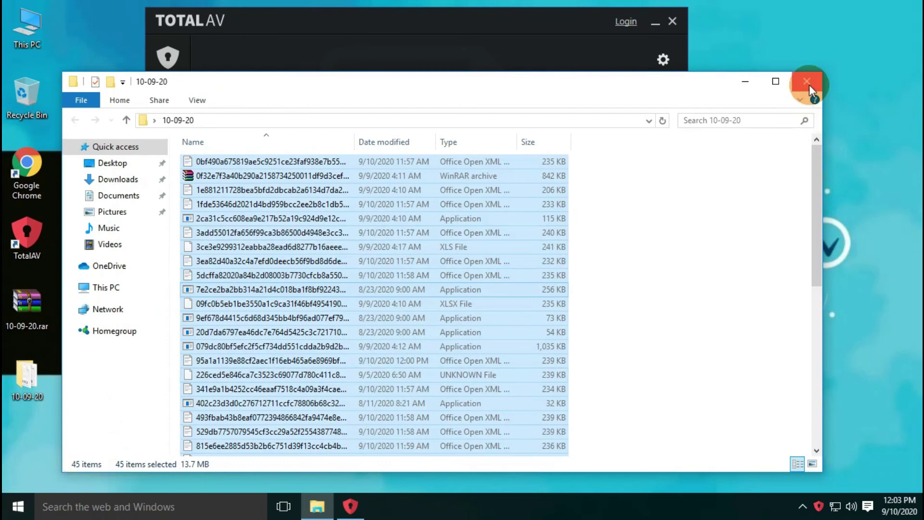
Step: Enable the disabled protection from TotalAV's main dashboard
{"action": "left_click", "coordinate": [166, 57]}
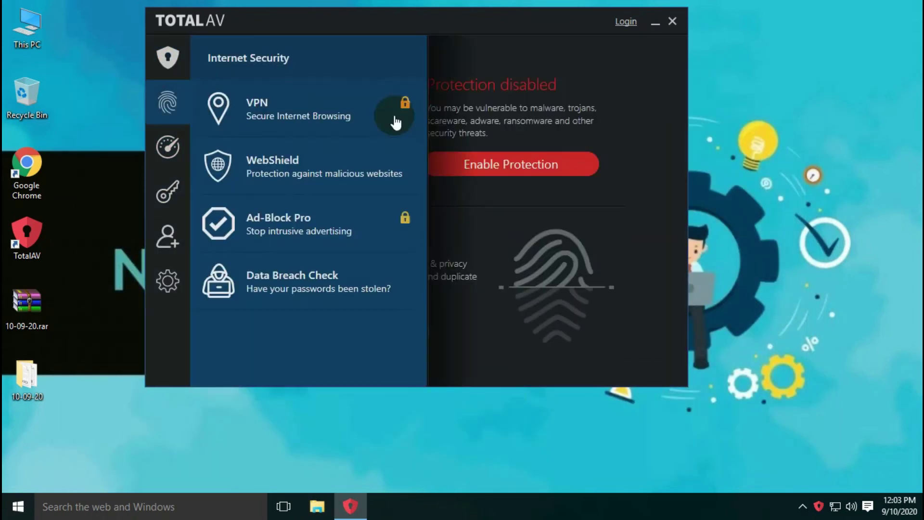
{"action": "left_click", "coordinate": [510, 164]}
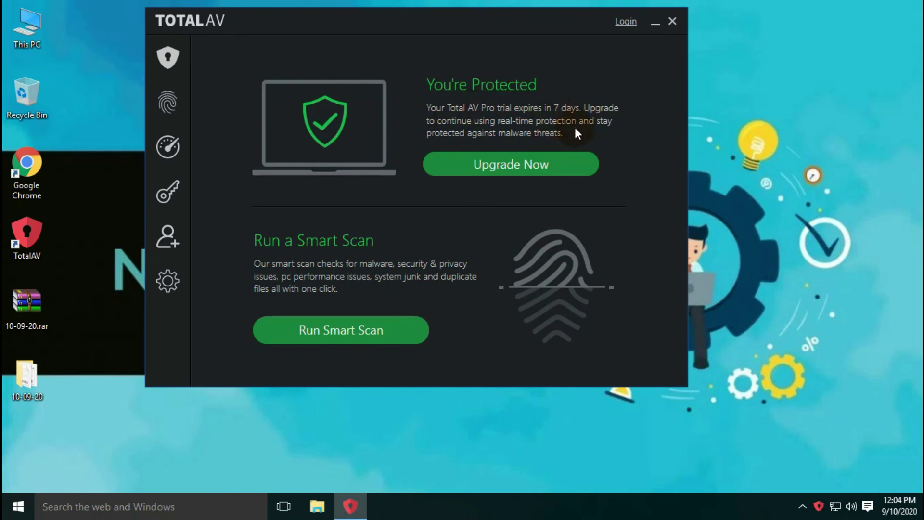
{"action": "right_click", "coordinate": [773, 79]}
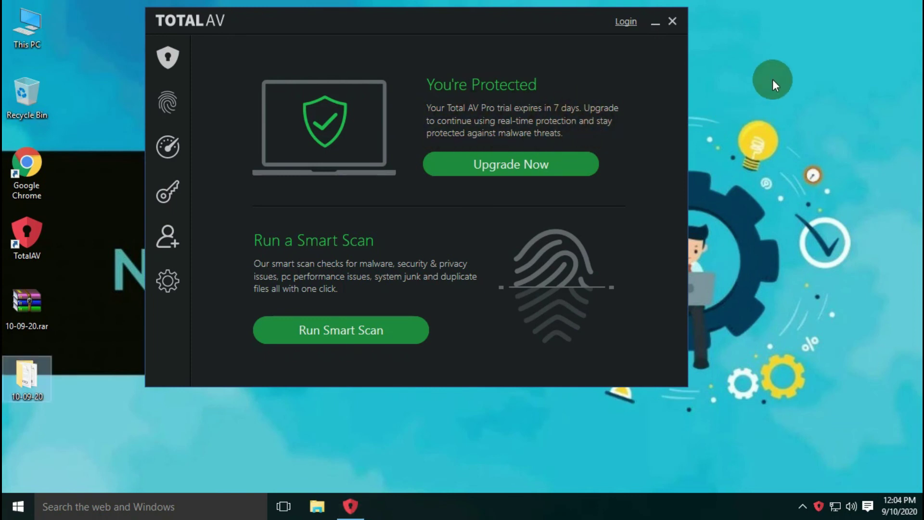
{"action": "left_click", "coordinate": [784, 118]}
Step: Rescan the desktop 10-09-20 folder with TotalAV and acknowledge the scan result
{"action": "left_click", "coordinate": [26, 383]}
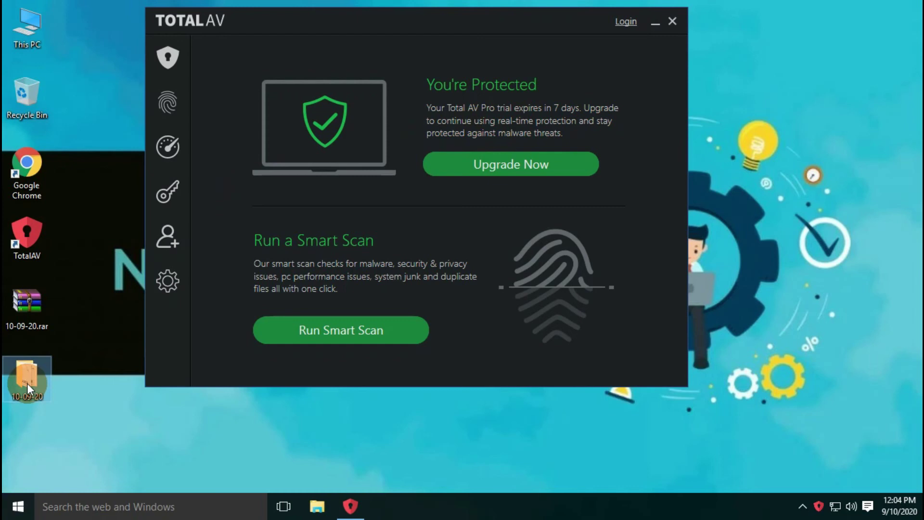
{"action": "right_click", "coordinate": [27, 383]}
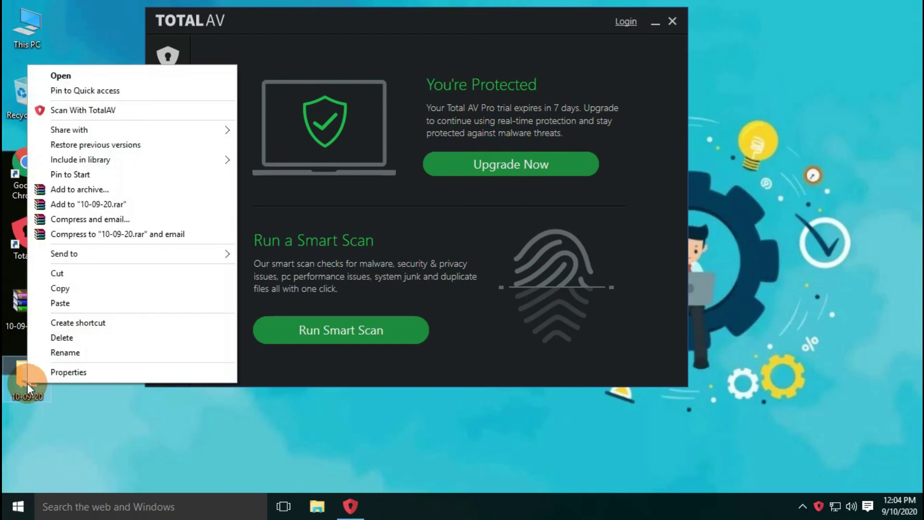
{"action": "left_click", "coordinate": [85, 112]}
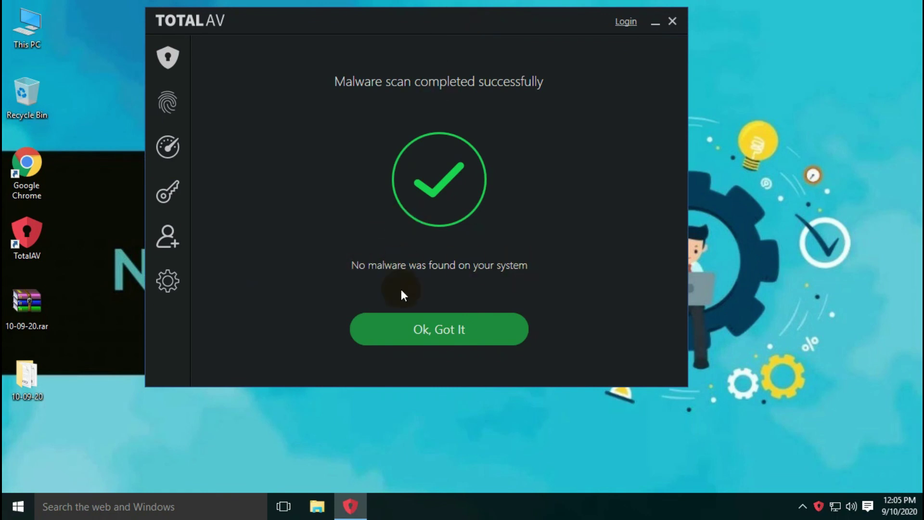
{"action": "left_click", "coordinate": [453, 328]}
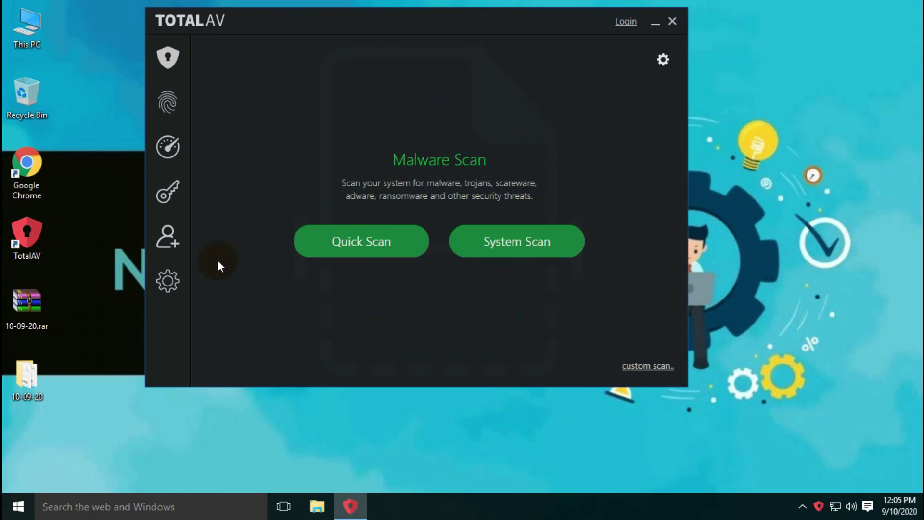
Step: Reopen the 10-09-20 folder and inspect the files left after the second scan and their item count
{"action": "left_click", "coordinate": [37, 380]}
{"action": "double_click", "coordinate": [38, 380]}
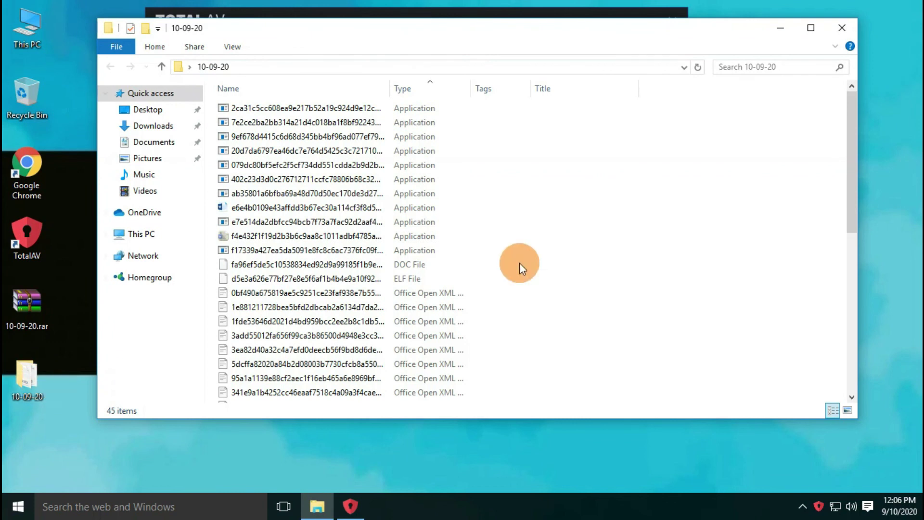
{"action": "left_click", "coordinate": [271, 114]}
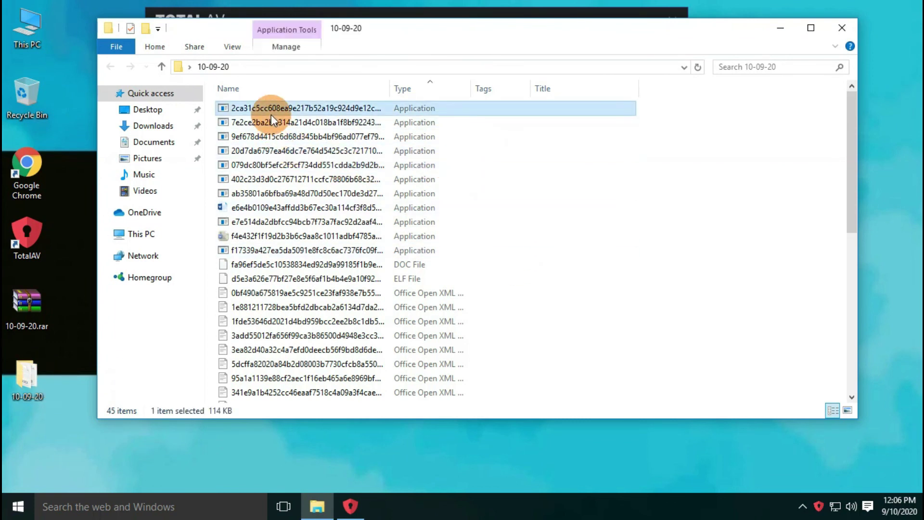
{"action": "left_click", "coordinate": [181, 427]}
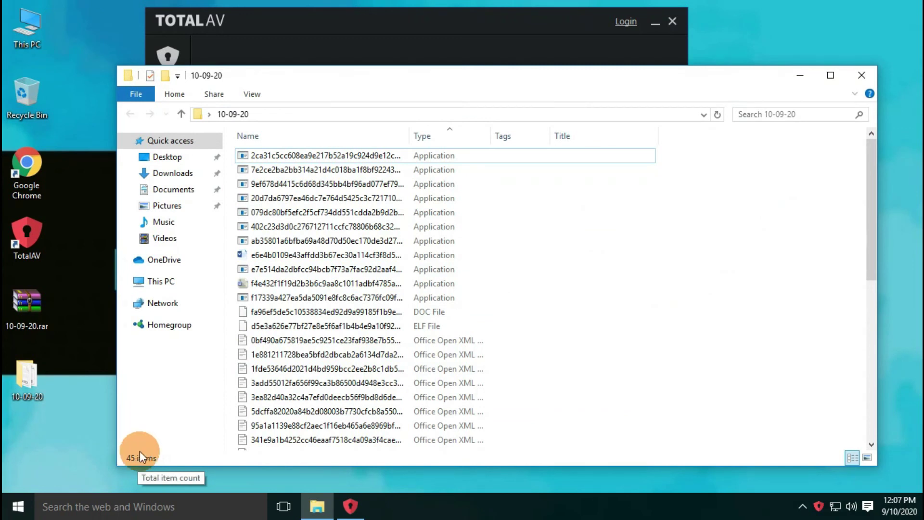
Step: Bring TotalAV back to view its protection status and close both it and the 10-09-20 folder window
{"action": "left_click", "coordinate": [456, 28]}
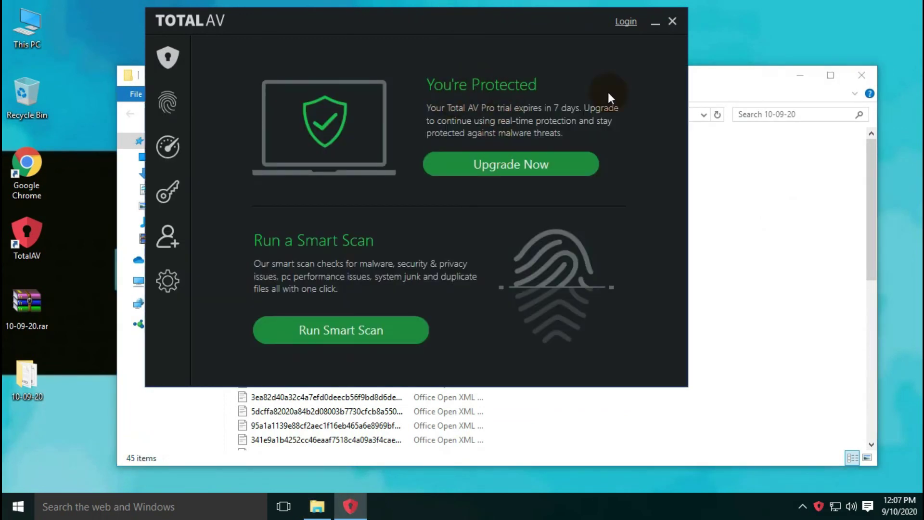
{"action": "left_click", "coordinate": [672, 21]}
{"action": "left_click", "coordinate": [860, 75]}
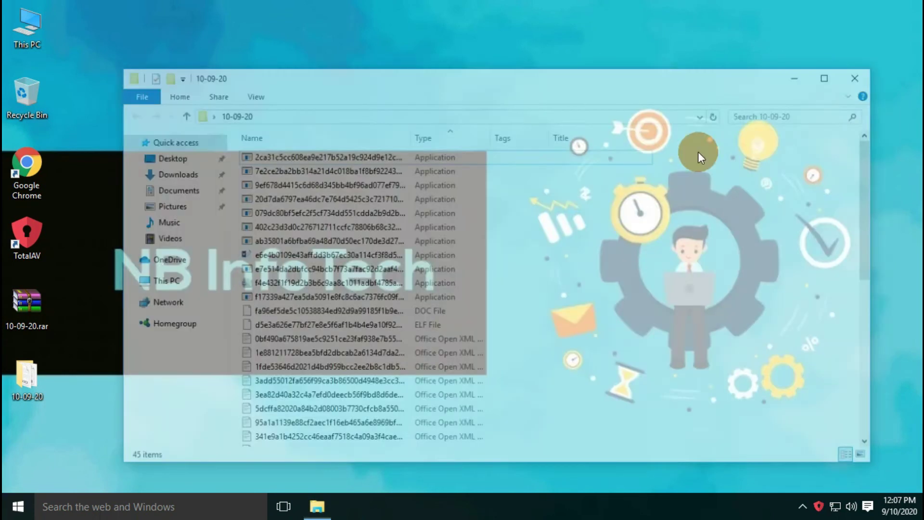